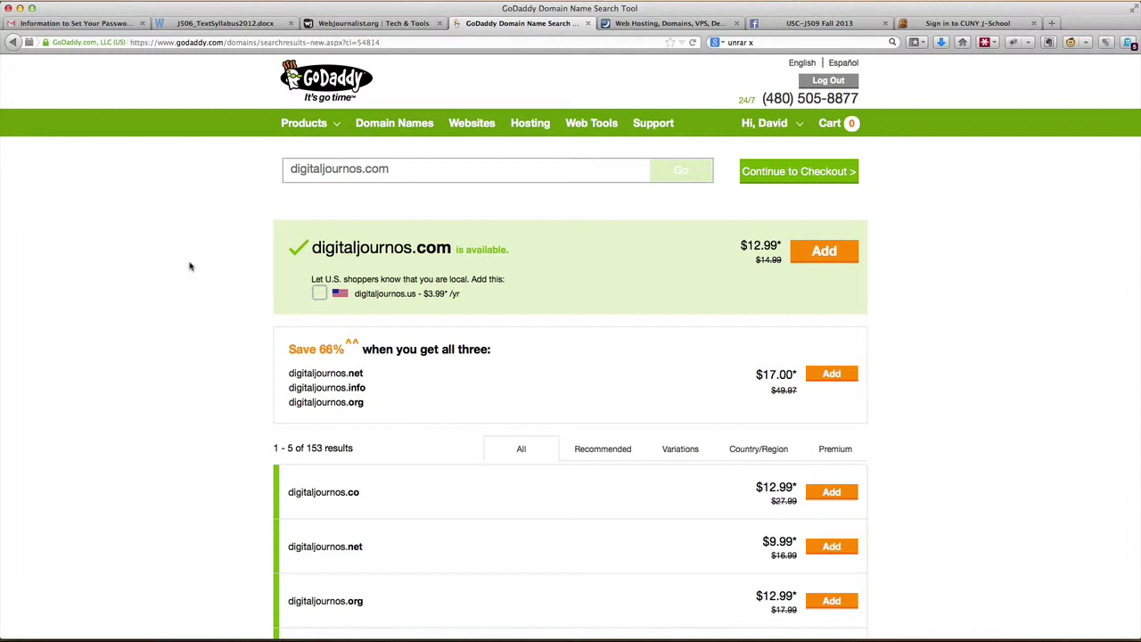
Order digitaljournos.com for 1 year with private registration, declining the hosting and email offers, and proceed to checkout
click(802, 174)
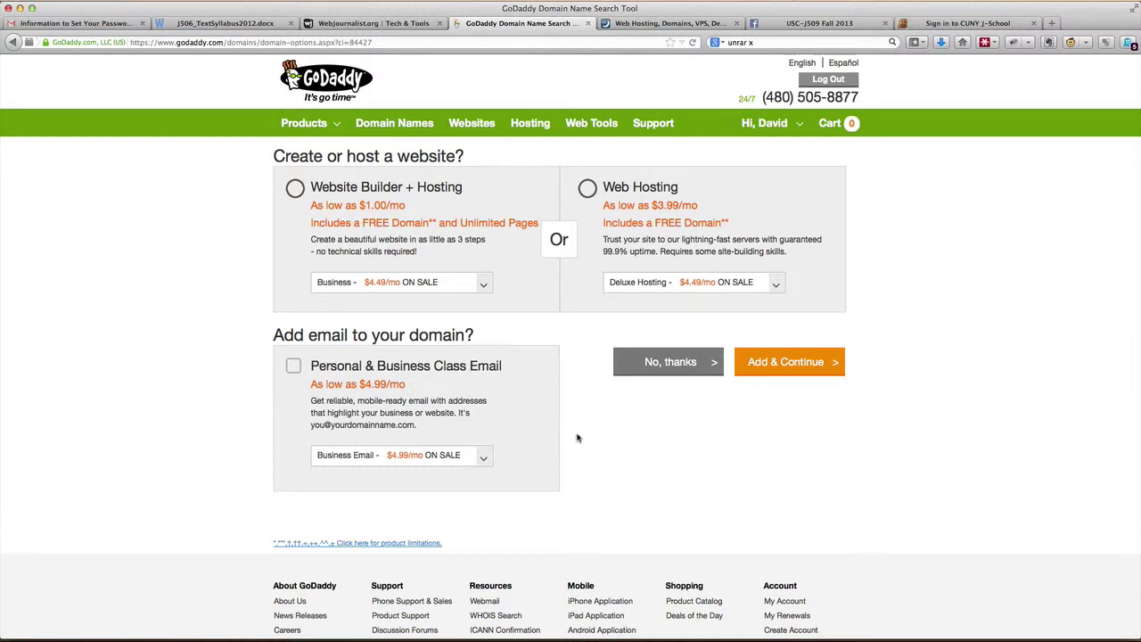
click(662, 362)
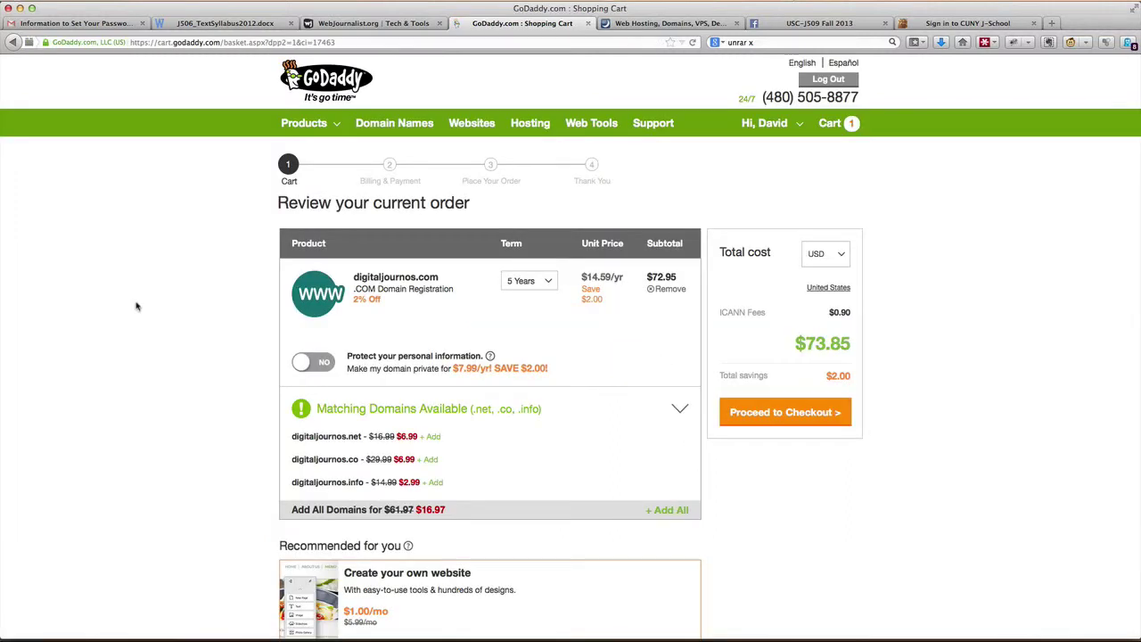
click(549, 283)
click(529, 300)
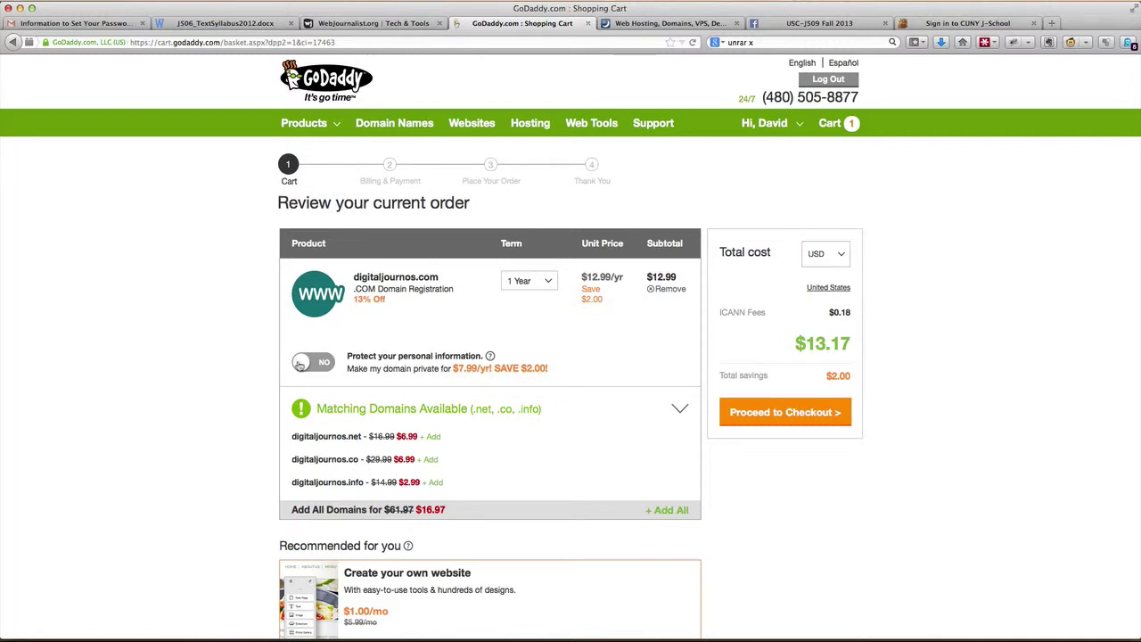
click(300, 364)
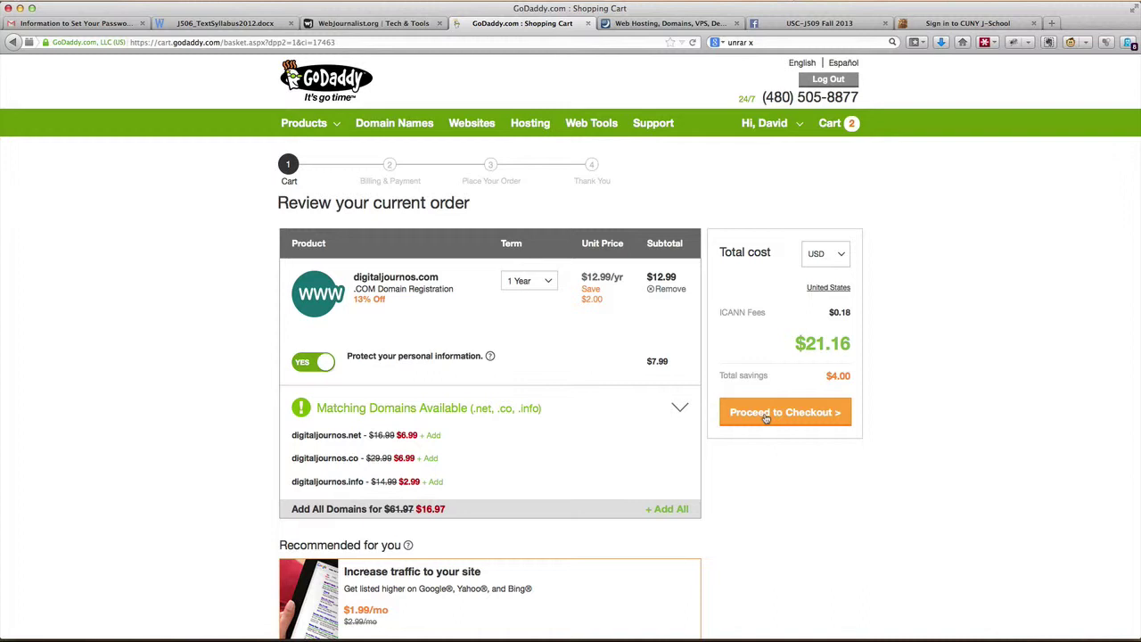
click(766, 419)
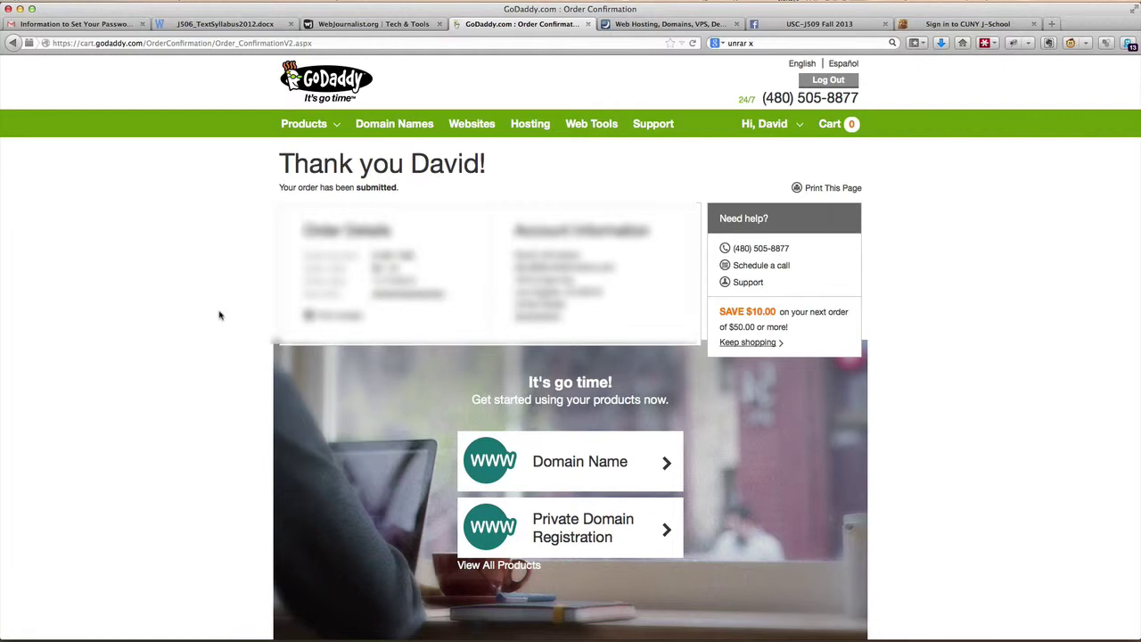
Visit the account's domain manager and open the details of digitaljournos.com
click(403, 124)
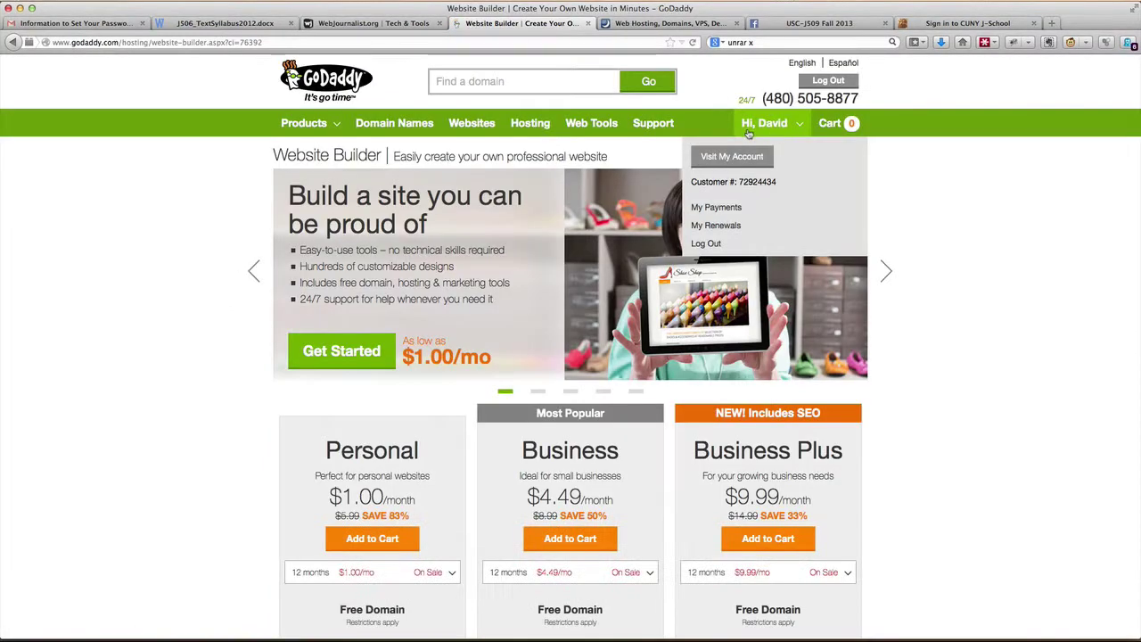
click(724, 161)
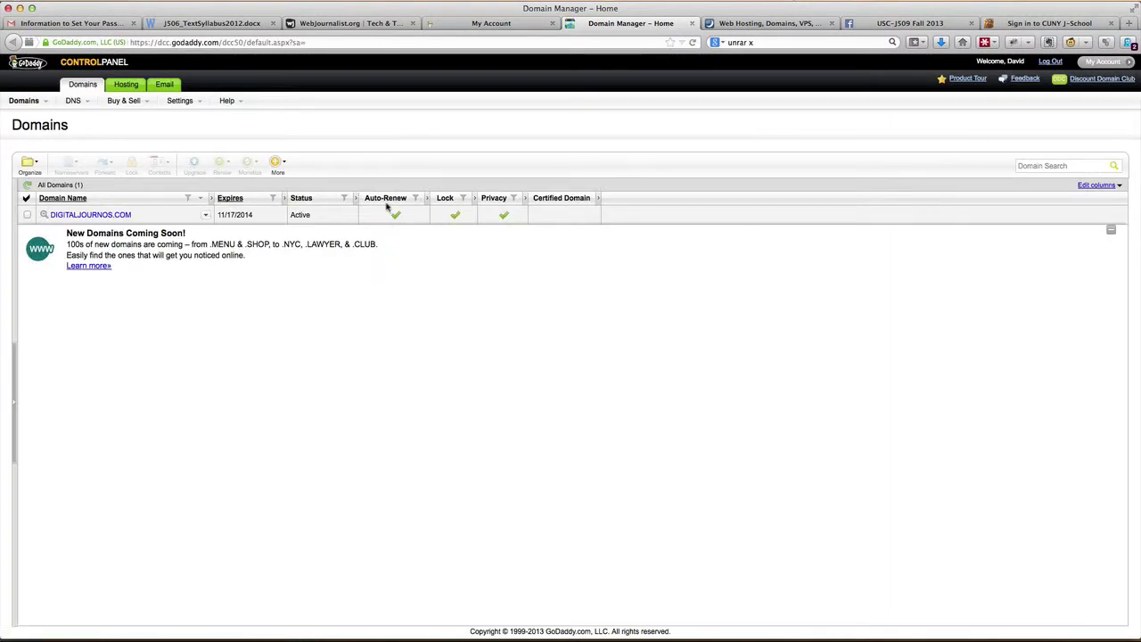
mouse_move(395, 216)
click(106, 216)
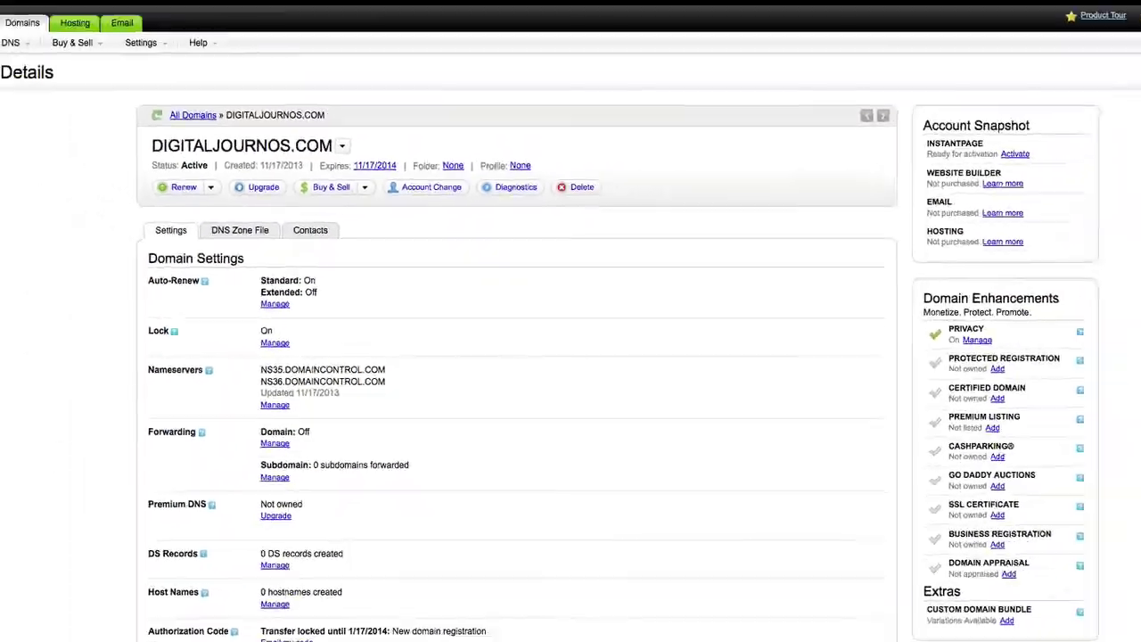
Switch to DreamHost and sign up for the $3.95/mo web hosting with the already owned domain digitaljournos.com, without adding private servers
click(895, 25)
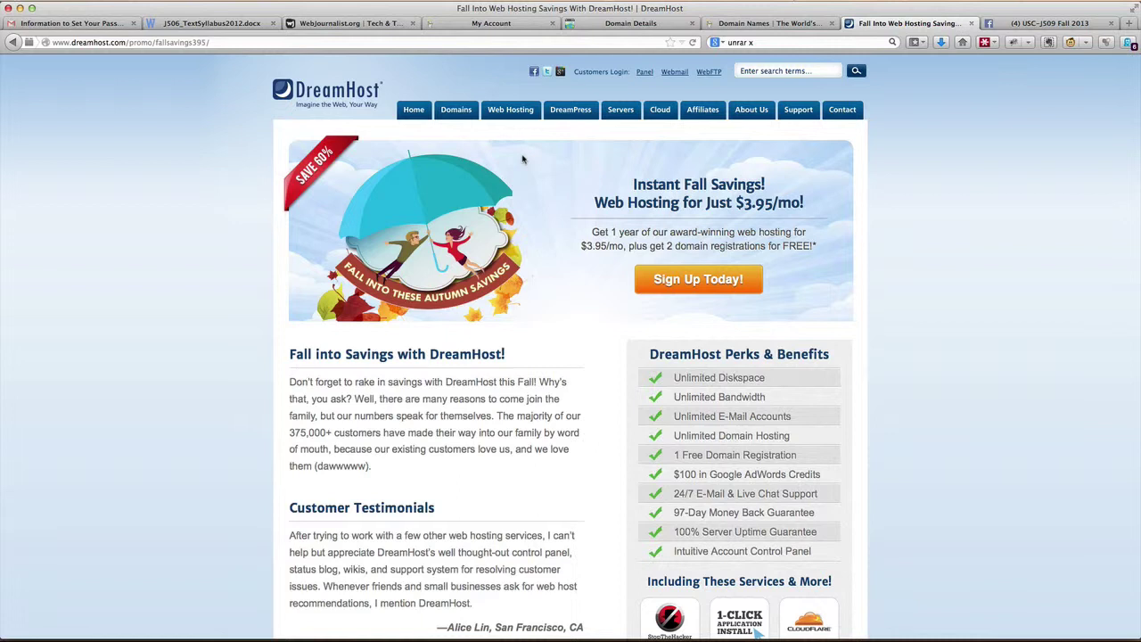
click(668, 282)
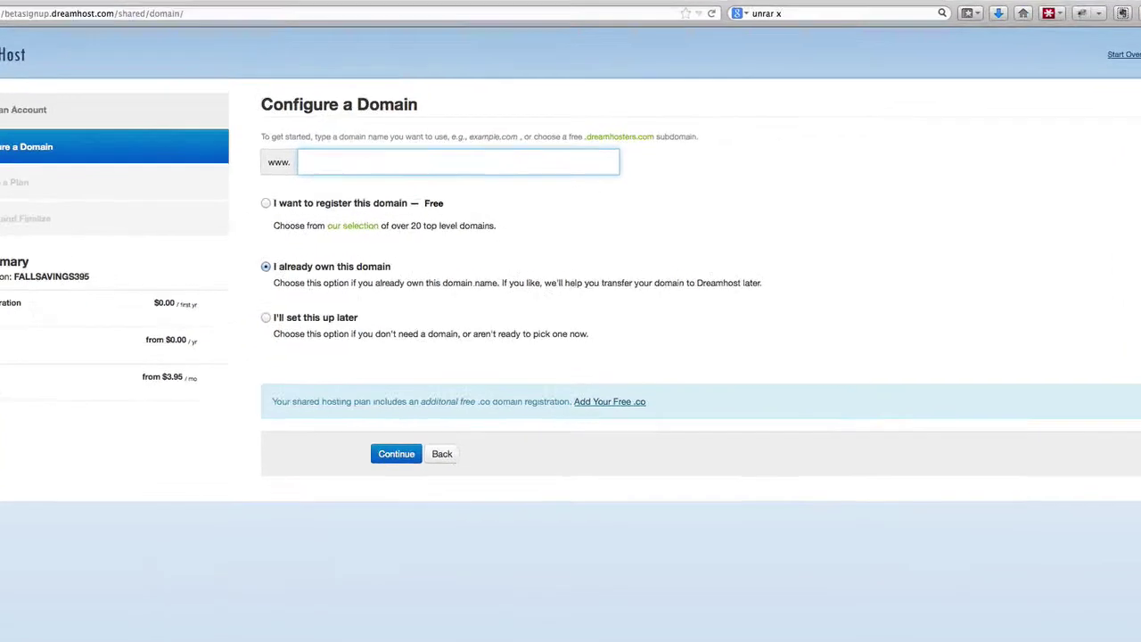
text(digi)
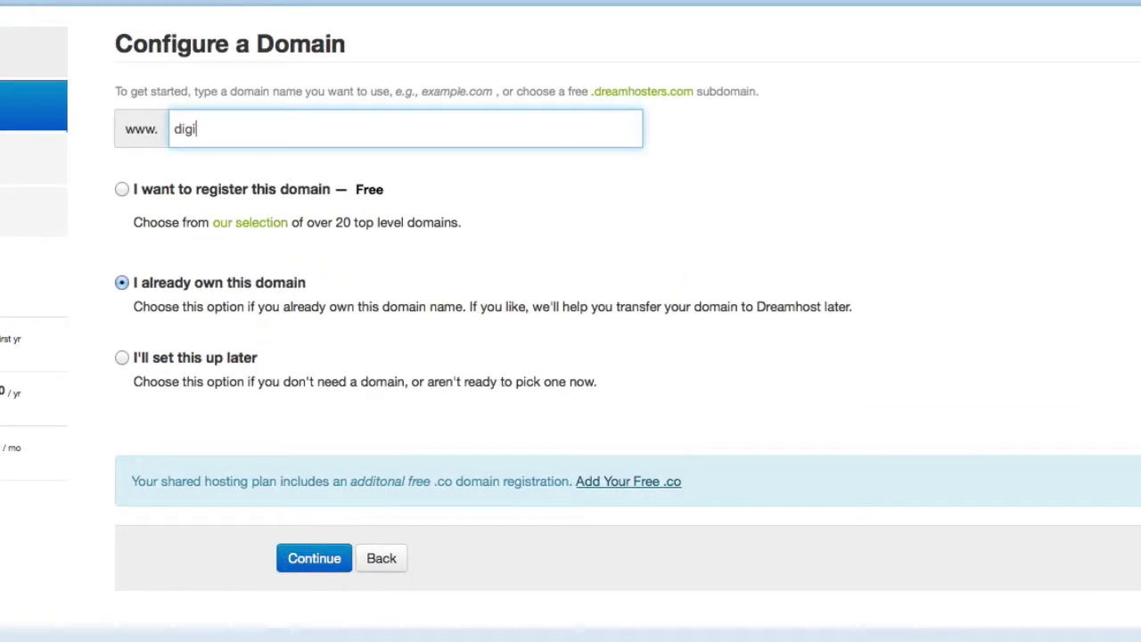
text(taljournos.co)
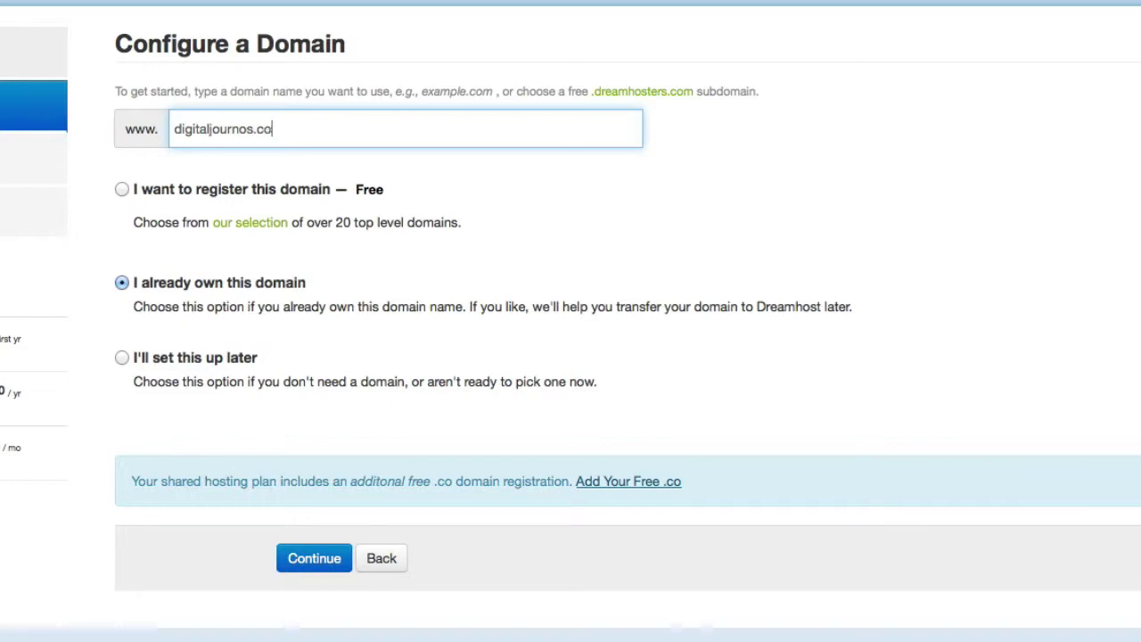
text(m)
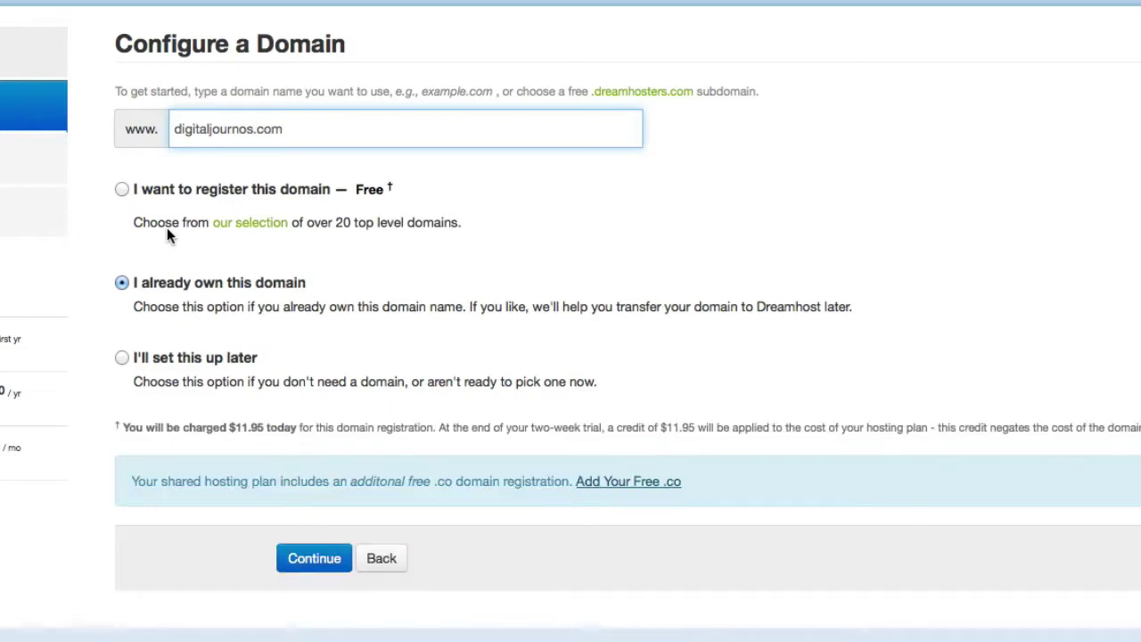
click(307, 566)
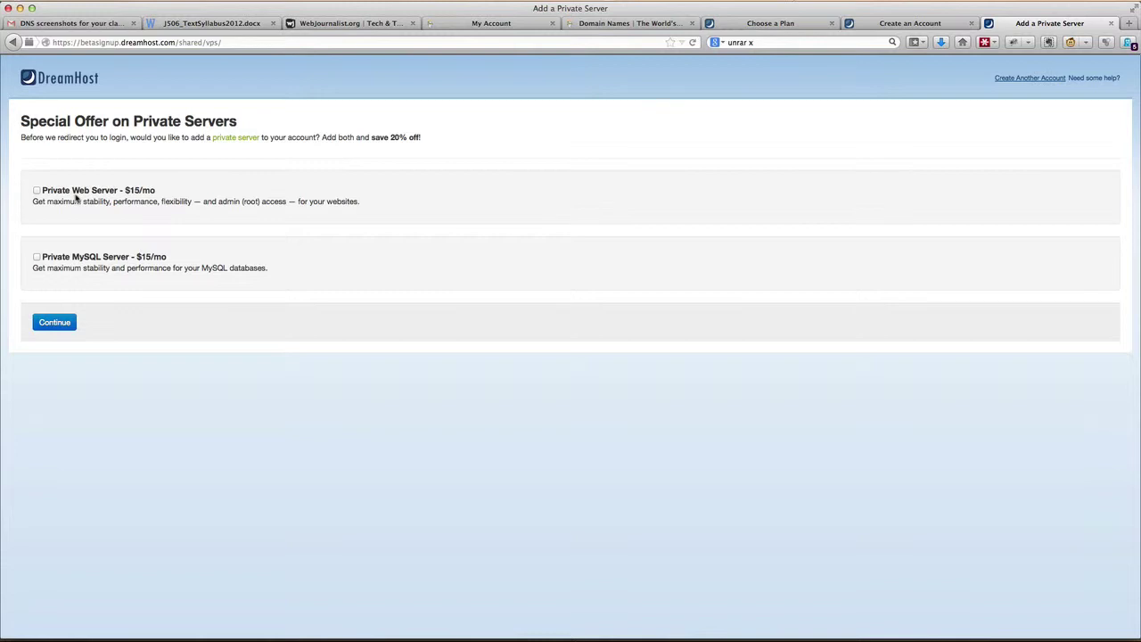
click(46, 324)
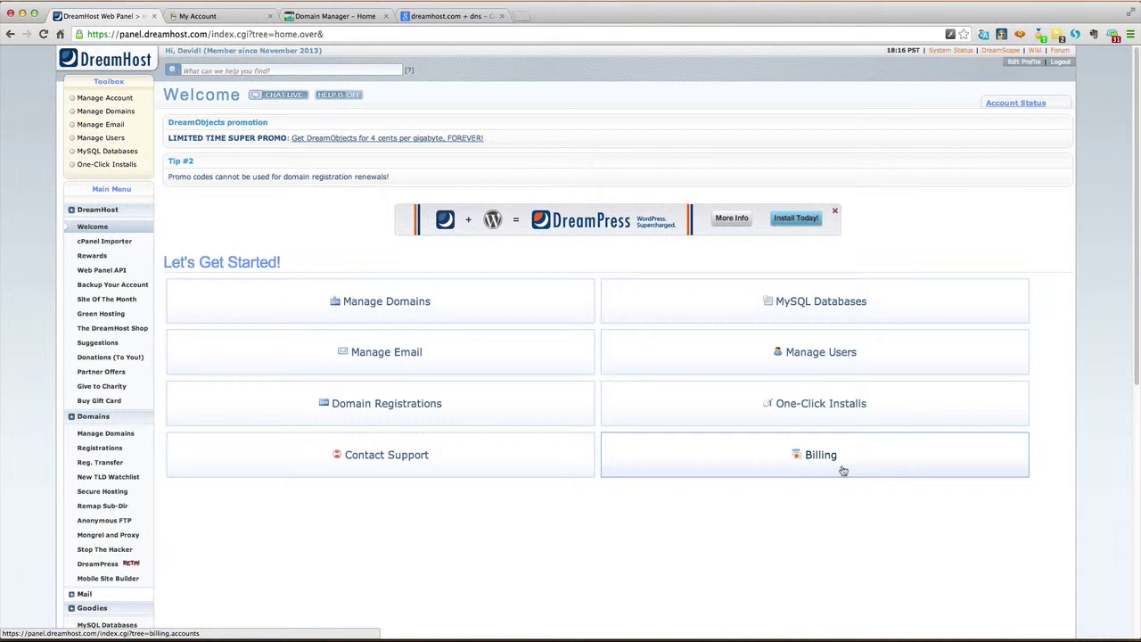
Open the hosting settings of digitaljournos.com from DreamHost's domain management page
click(361, 304)
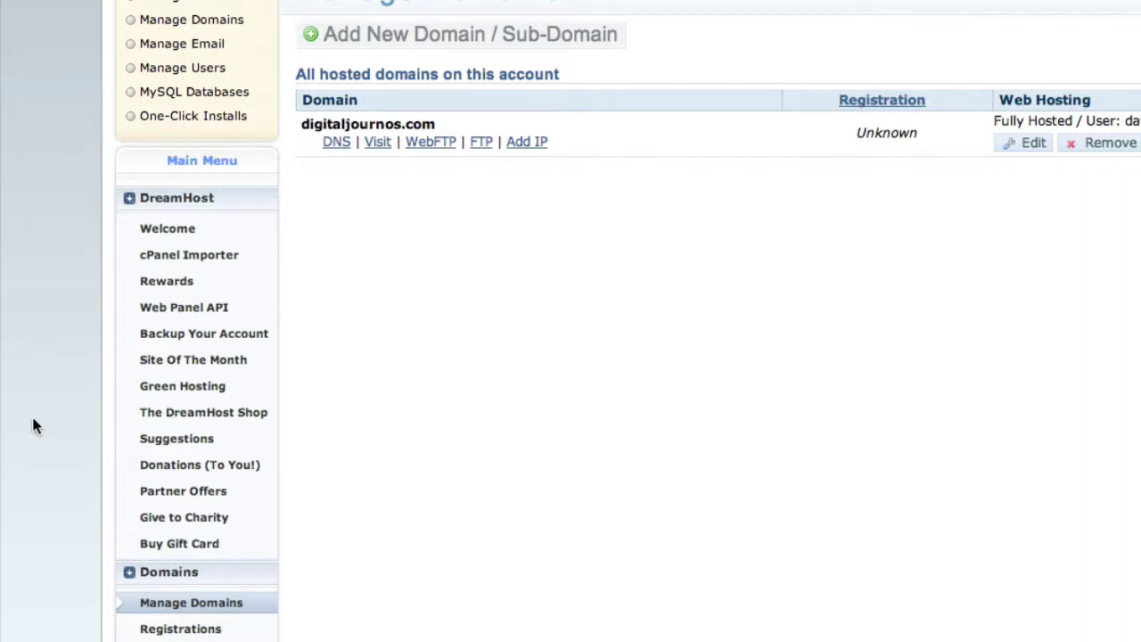
scroll(32, 426, down, 5)
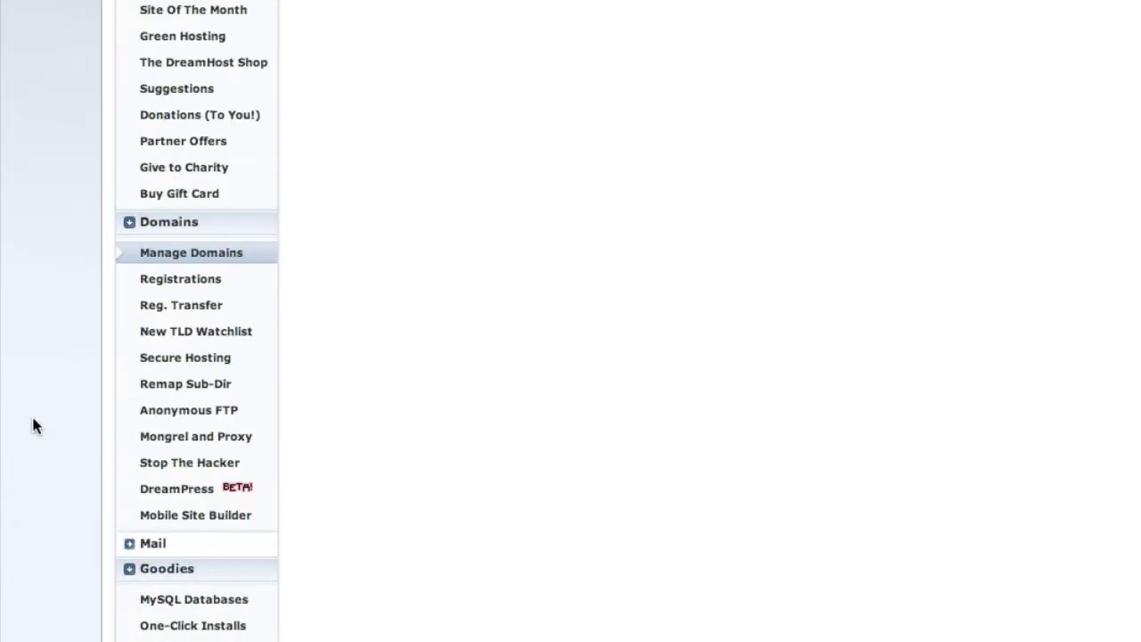
scroll(32, 426, down, 5)
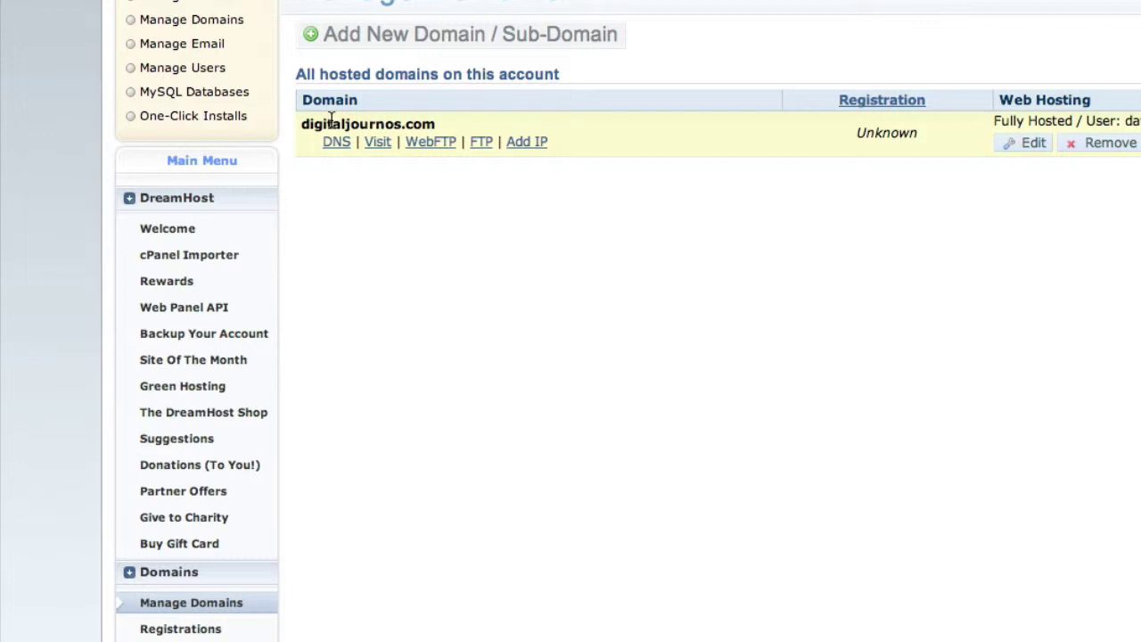
click(1026, 142)
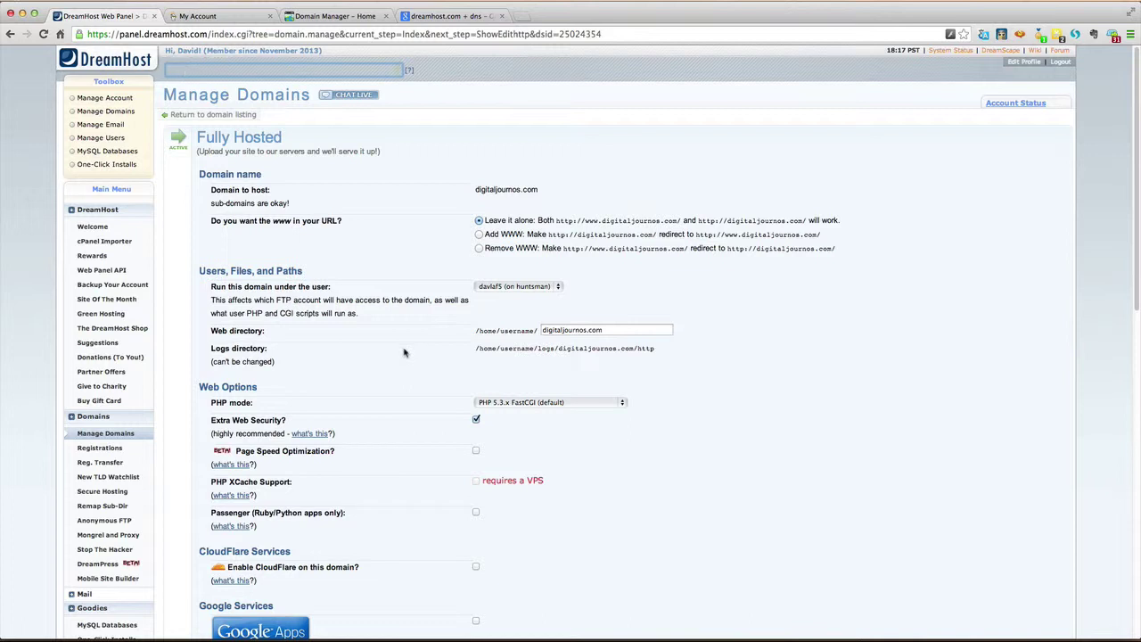
Switch to GoDaddy's domain manager, stay logged in, and start entering custom nameservers for digitaljournos.com
click(340, 18)
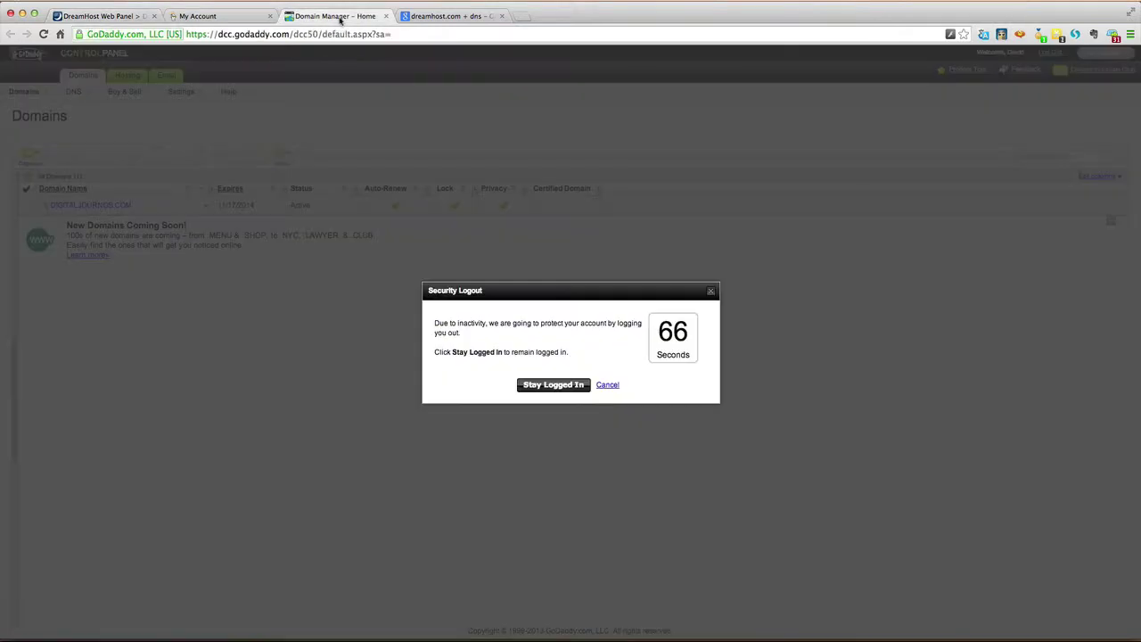
click(538, 385)
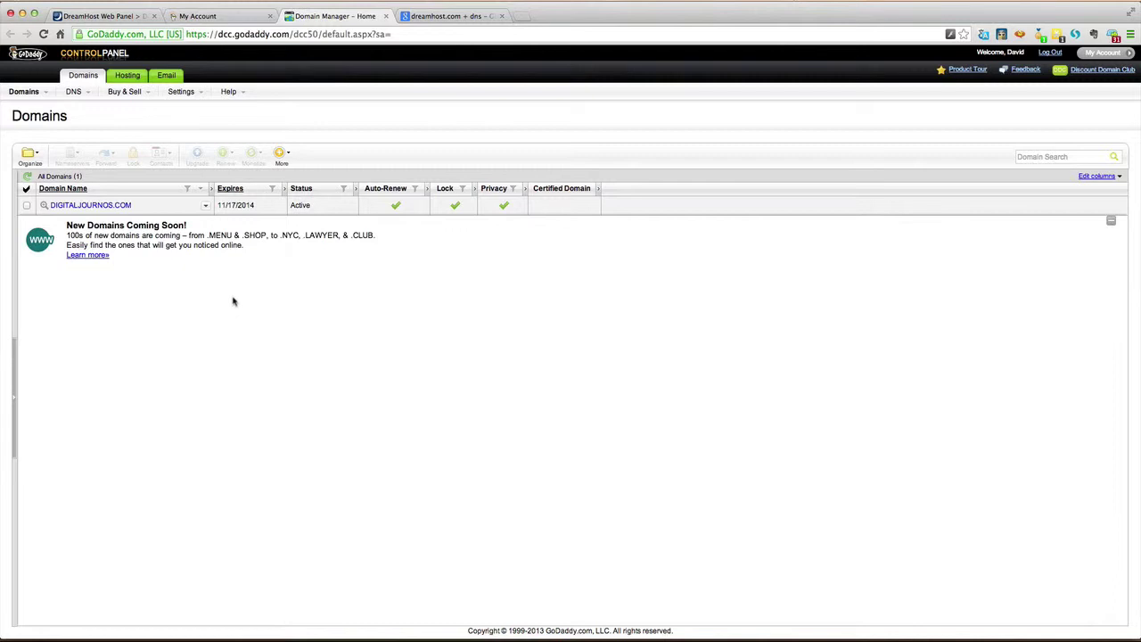
click(116, 206)
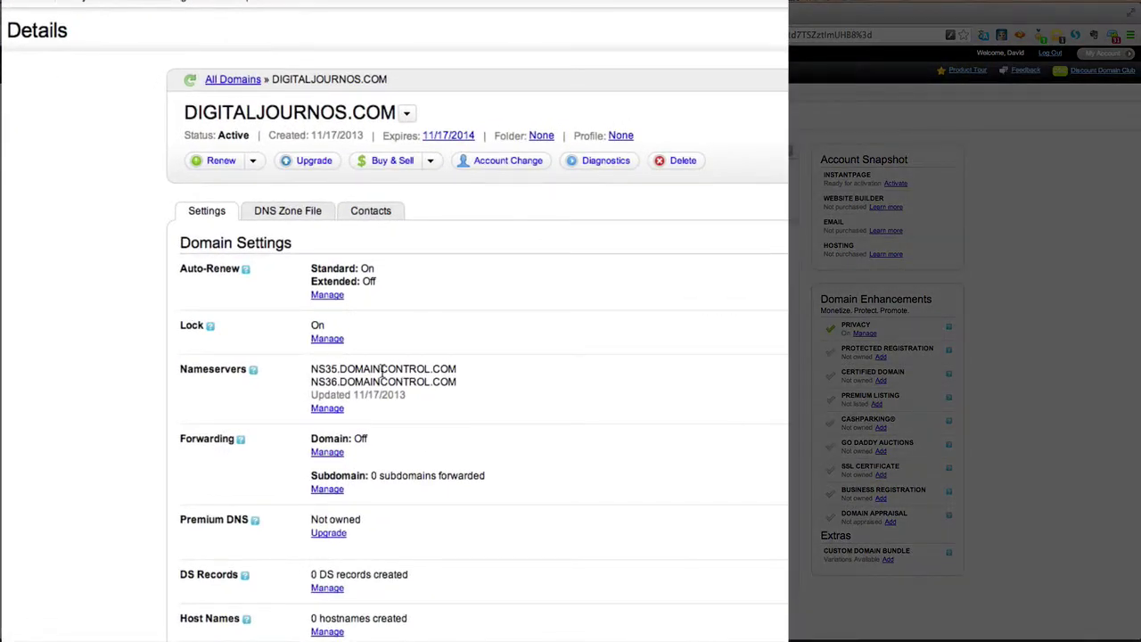
click(329, 407)
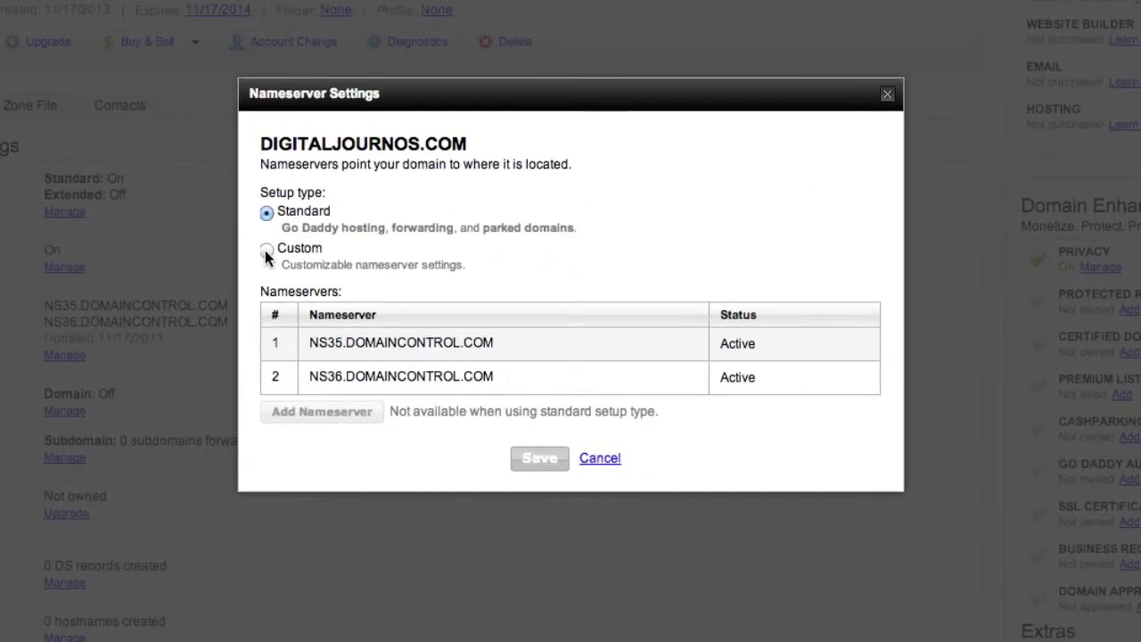
click(266, 251)
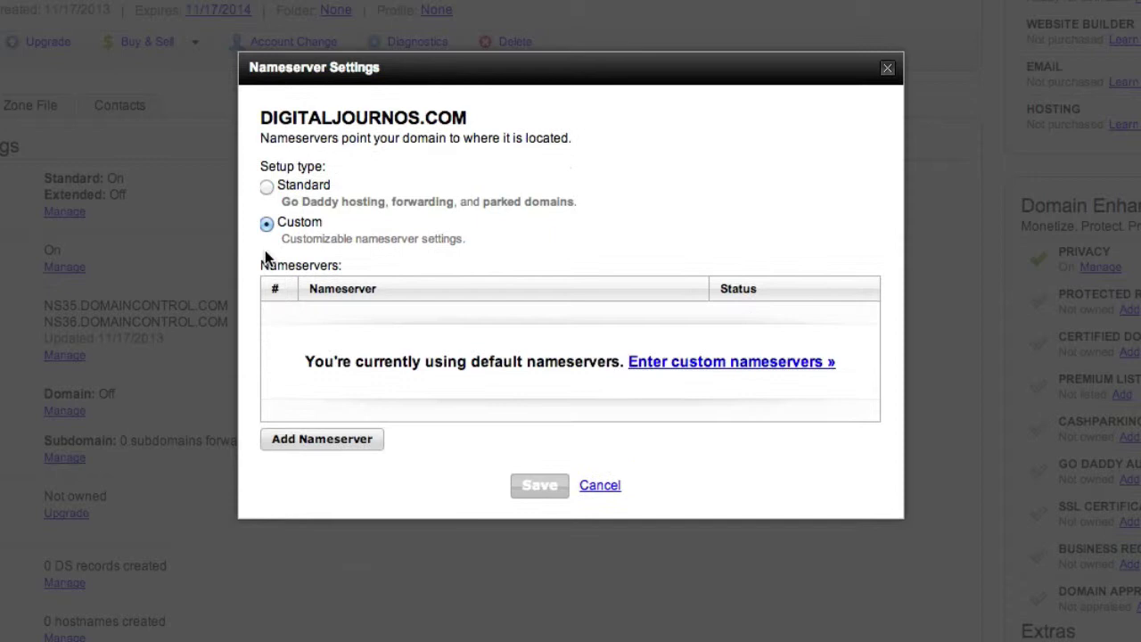
click(680, 364)
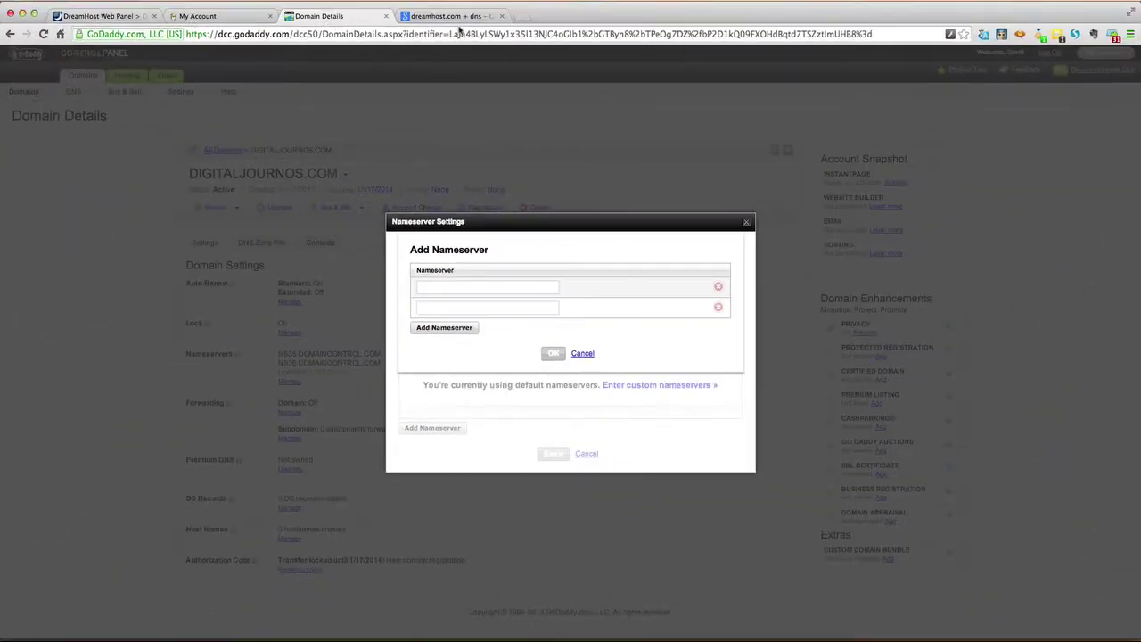
Copy ns1.dreamhost.com from the DreamHost wiki's DNS page and enter it as the domain's first custom nameserver
click(451, 16)
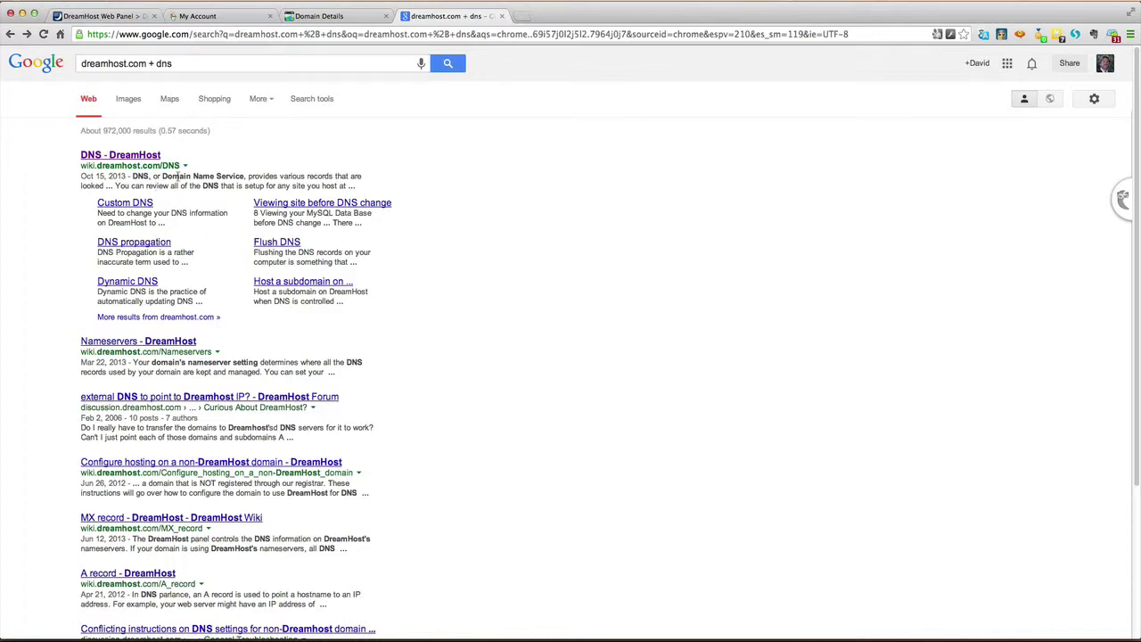
click(132, 157)
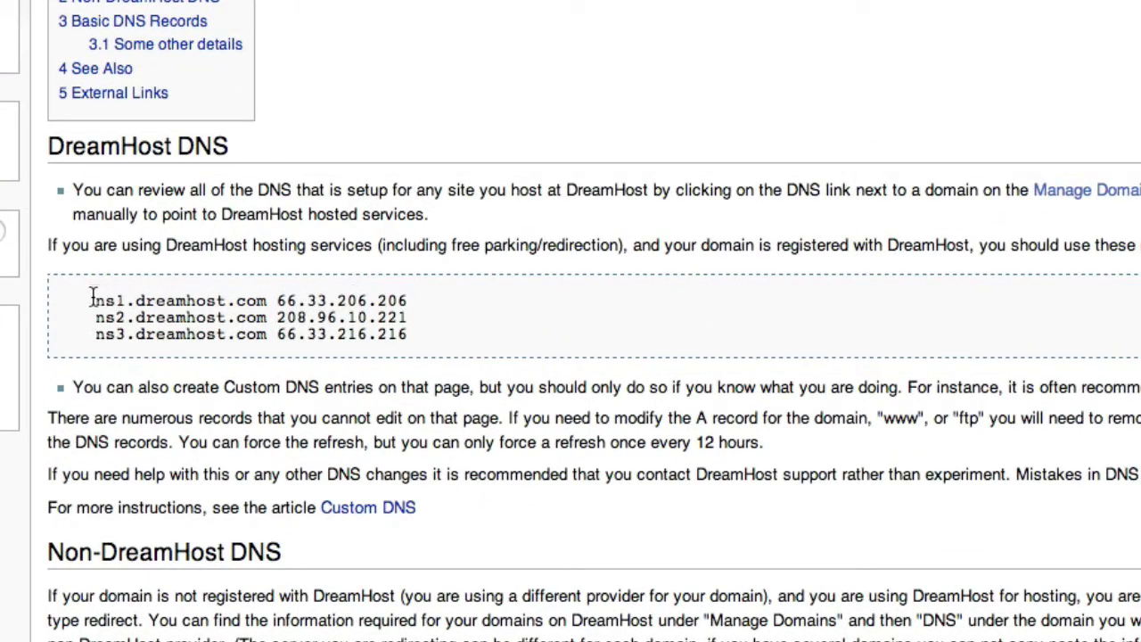
drag(96, 297, 267, 303)
key(super+c)
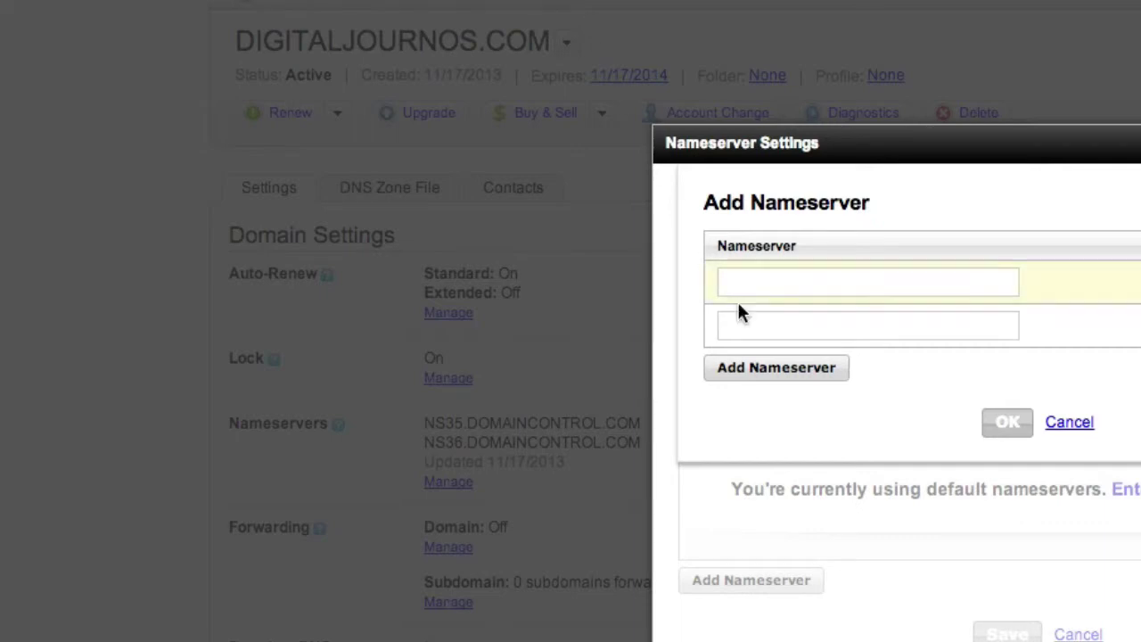
click(747, 287)
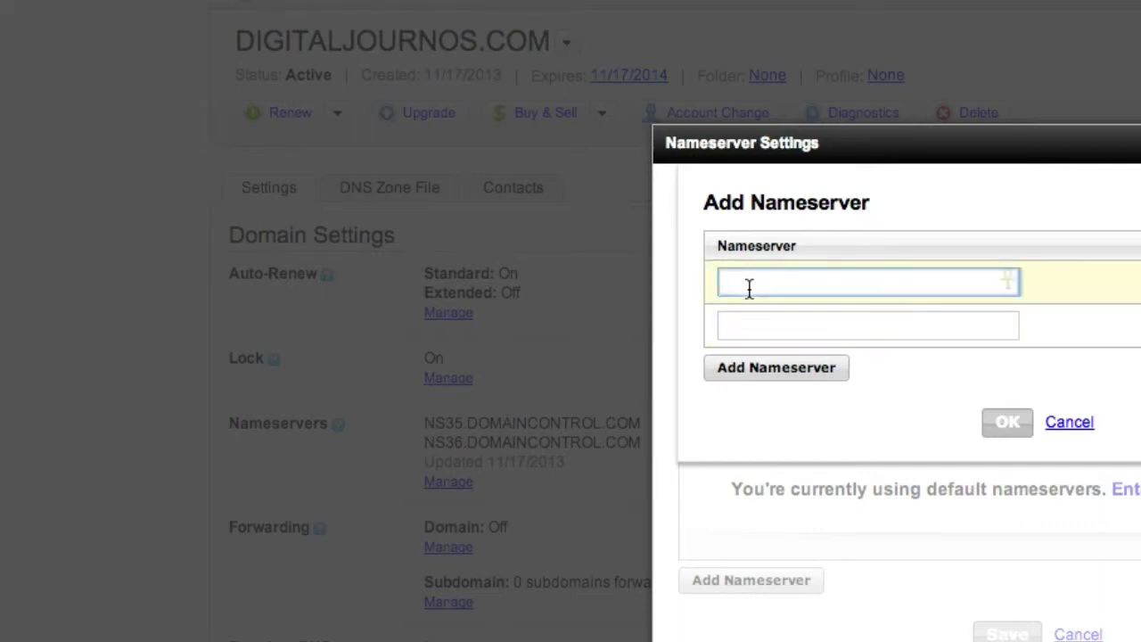
key(super+v)
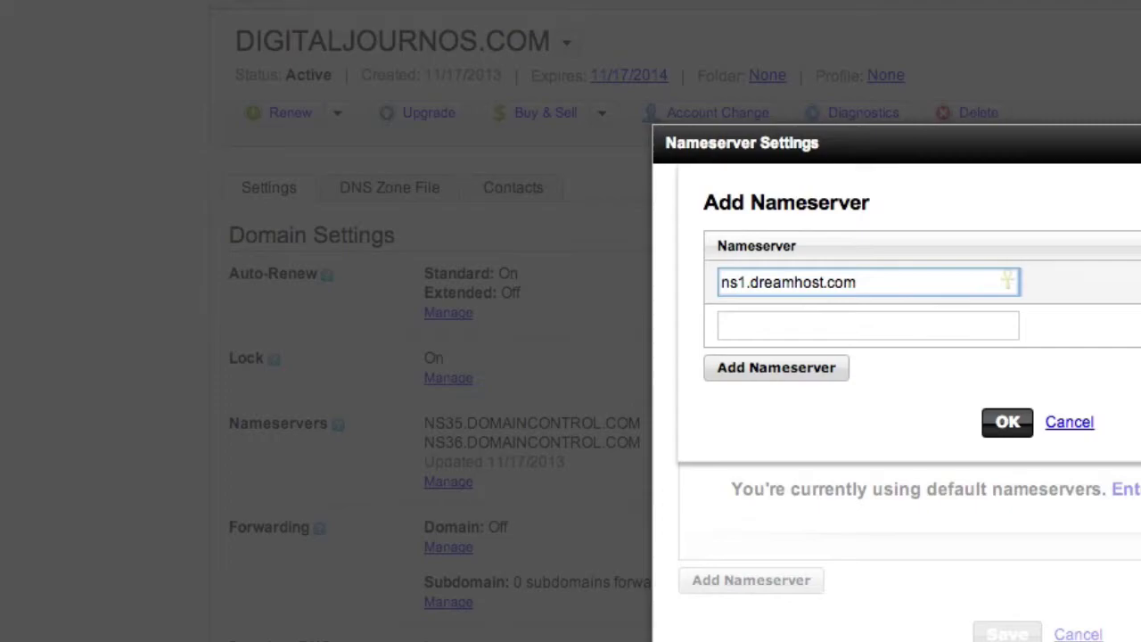
Copy ns2.dreamhost.com from the DreamHost DNS page as the second nameserver and accept both entries
key(super+Tab)
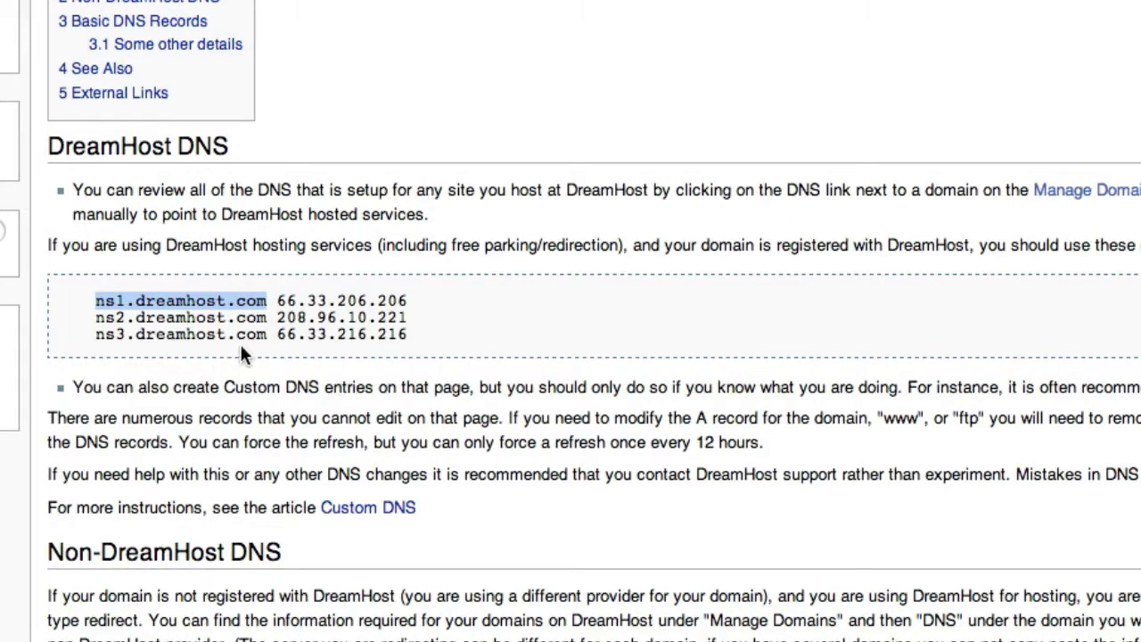
drag(266, 318, 89, 319)
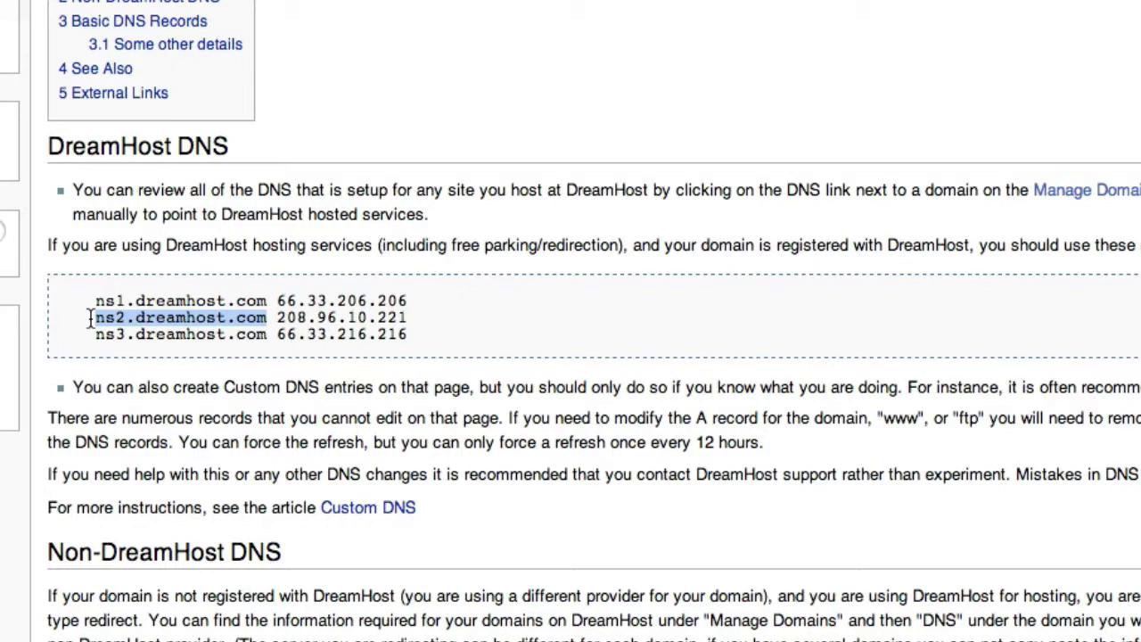
key(super+c)
key(super+Tab)
click(853, 332)
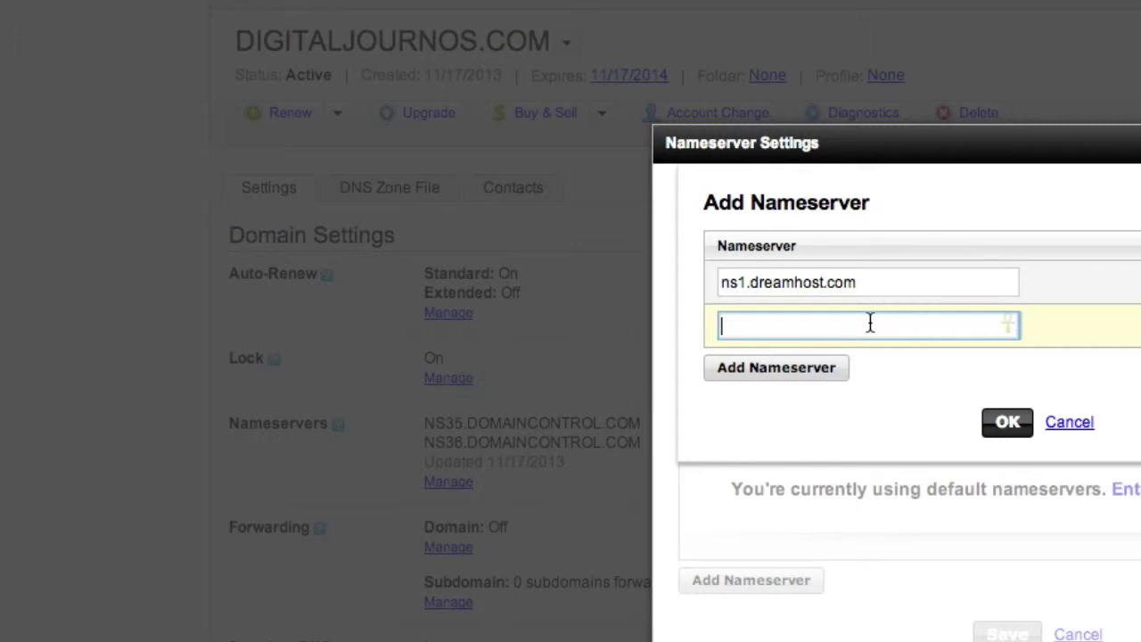
key(super+v)
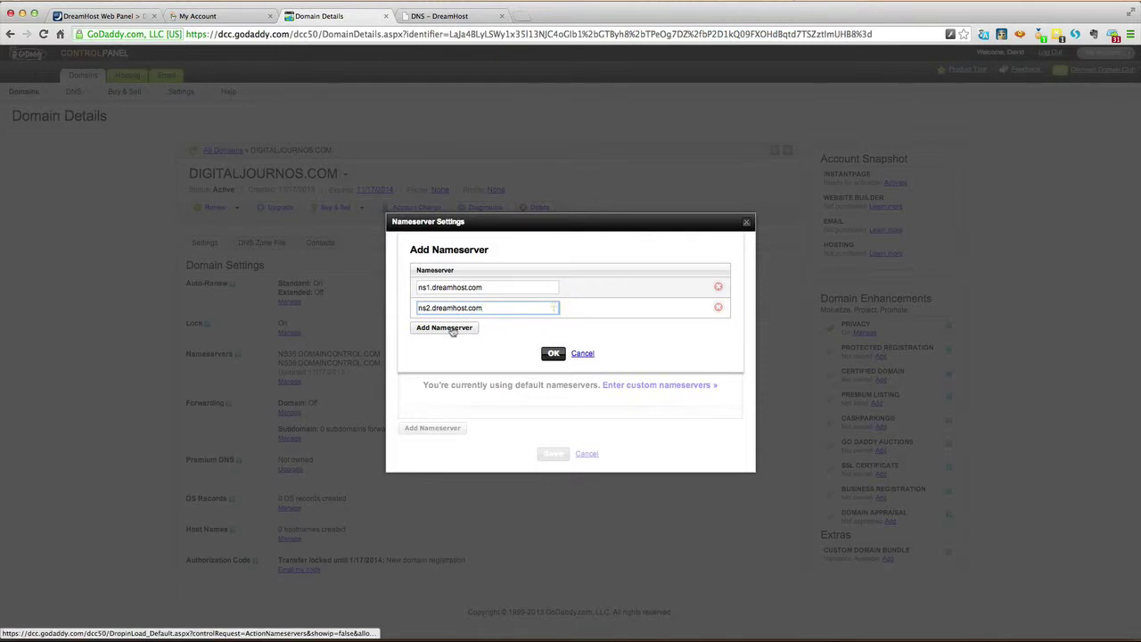
click(553, 354)
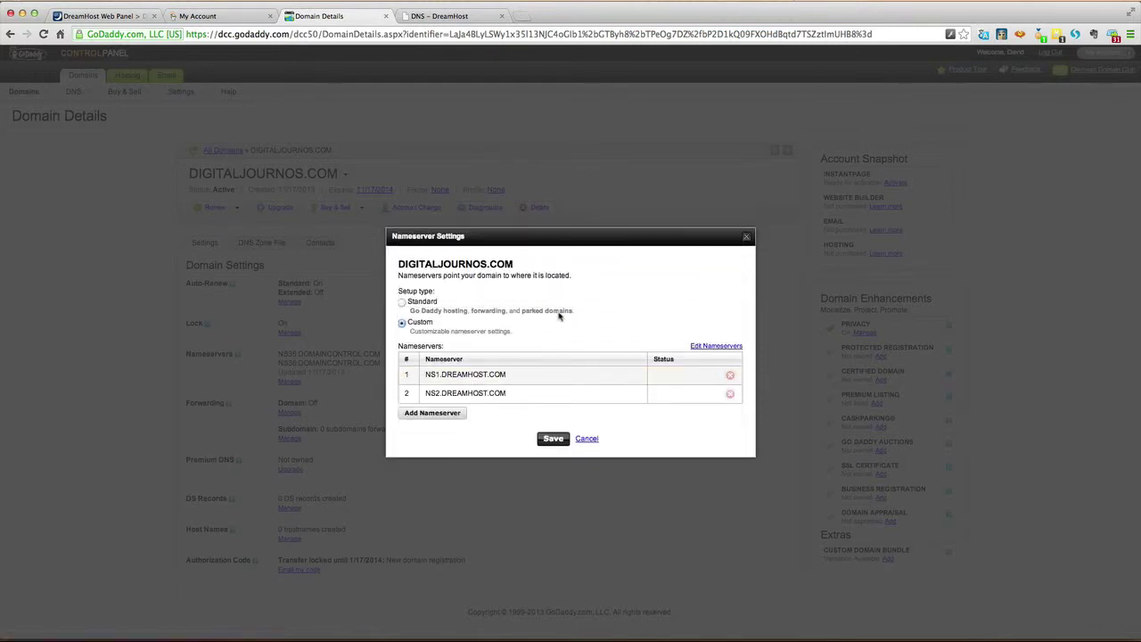
Copy ns3.dreamhost.com from the DreamHost DNS page, add it as the third custom nameserver at GoDaddy, and accept the entry
click(405, 418)
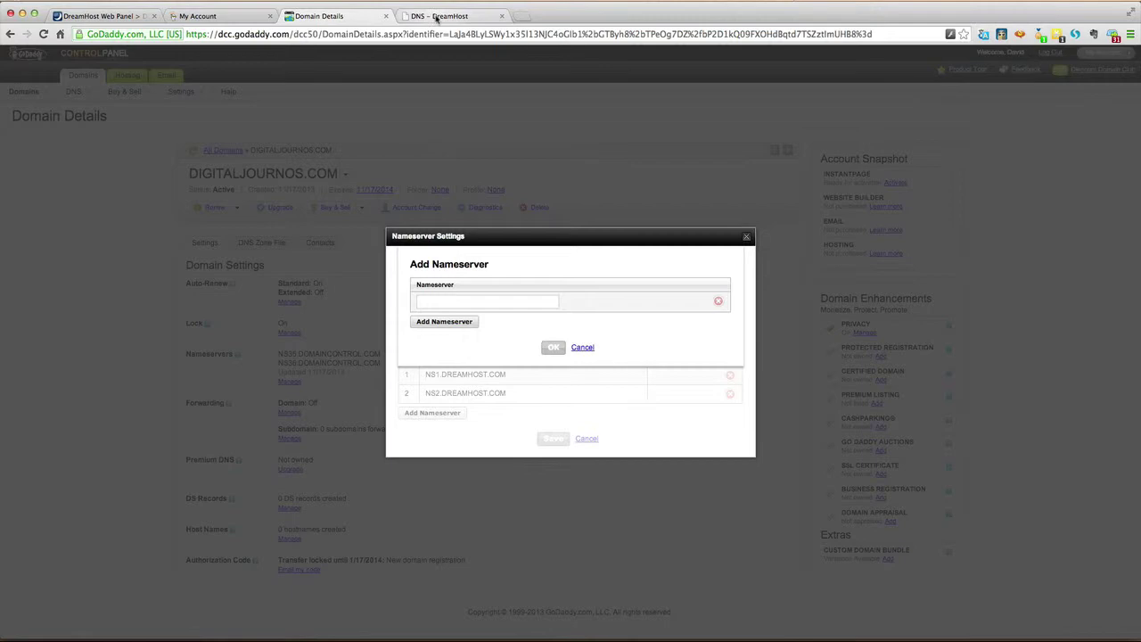
click(437, 17)
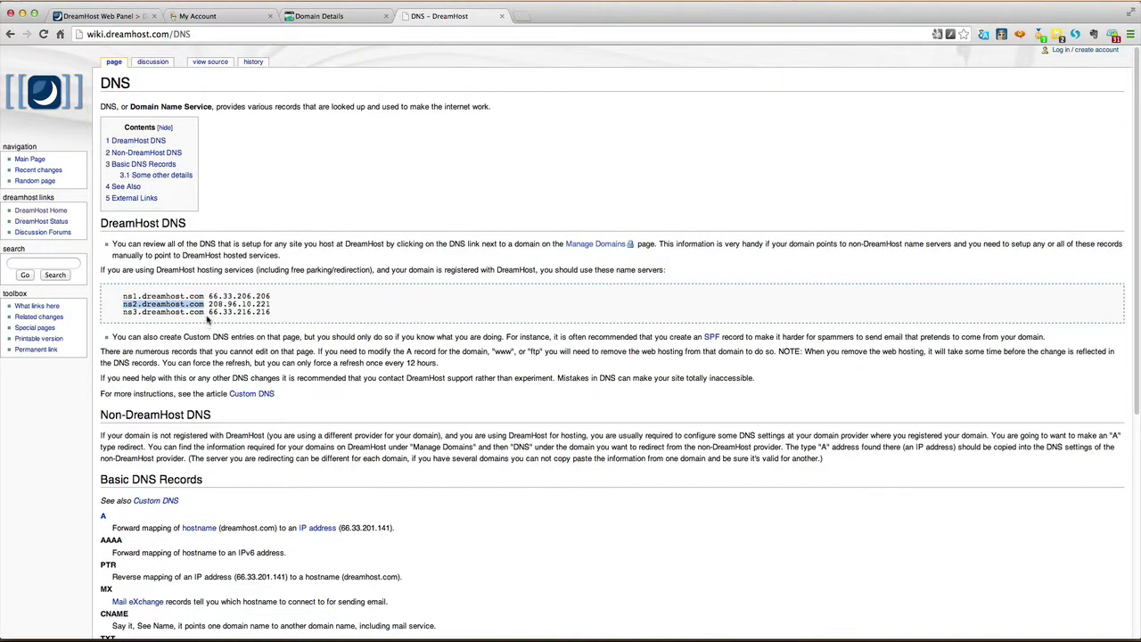
click(207, 314)
drag(207, 314, 121, 313)
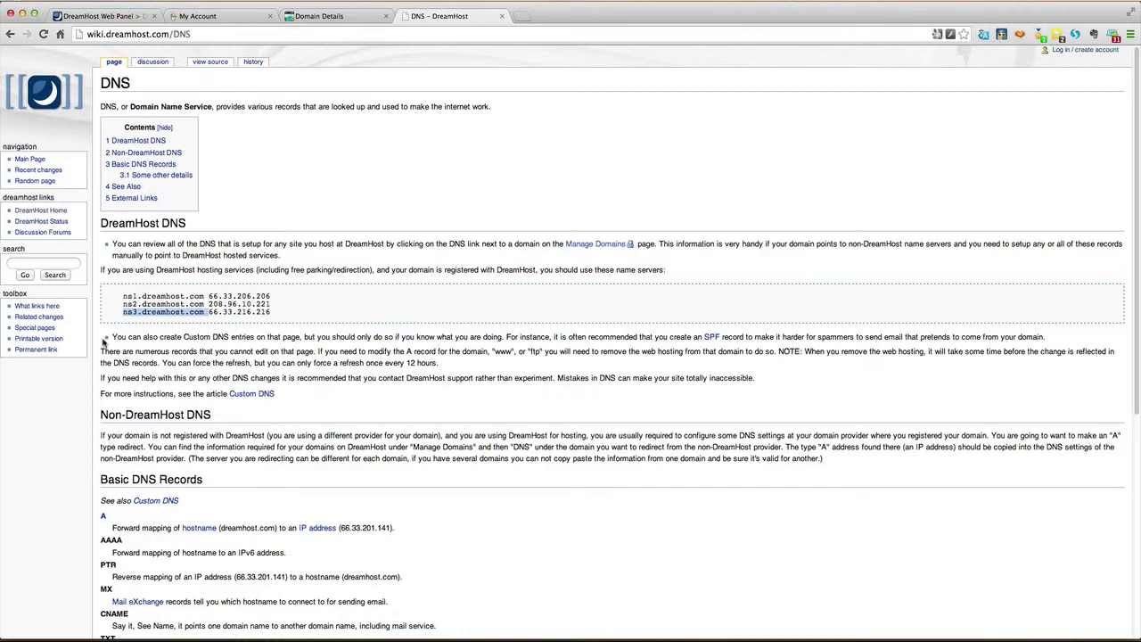
key(super+c)
click(302, 22)
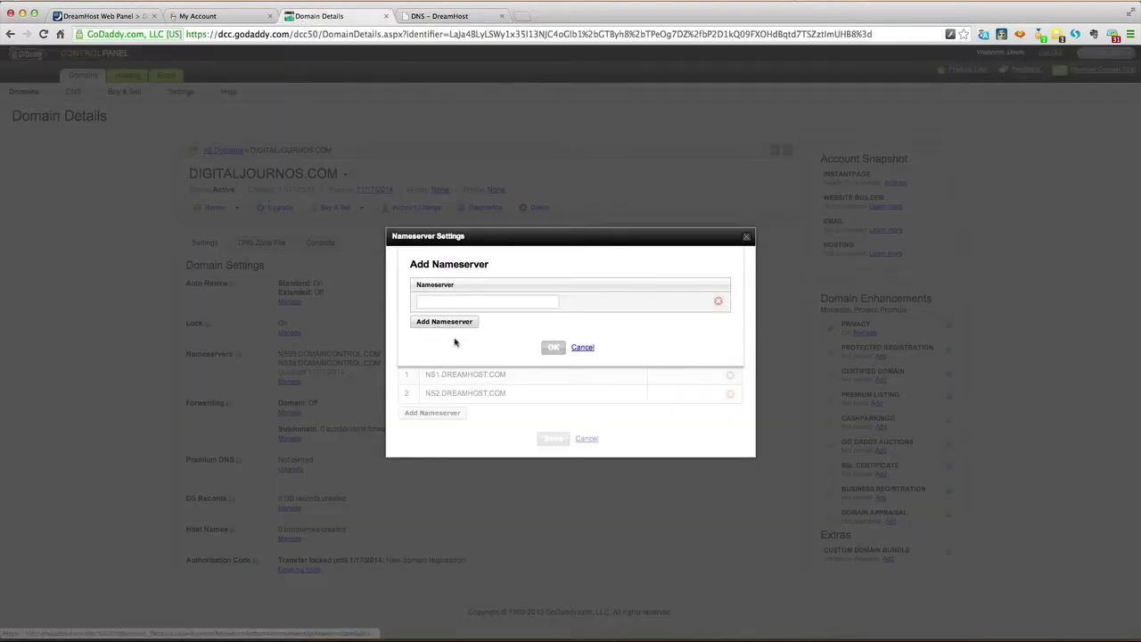
click(448, 303)
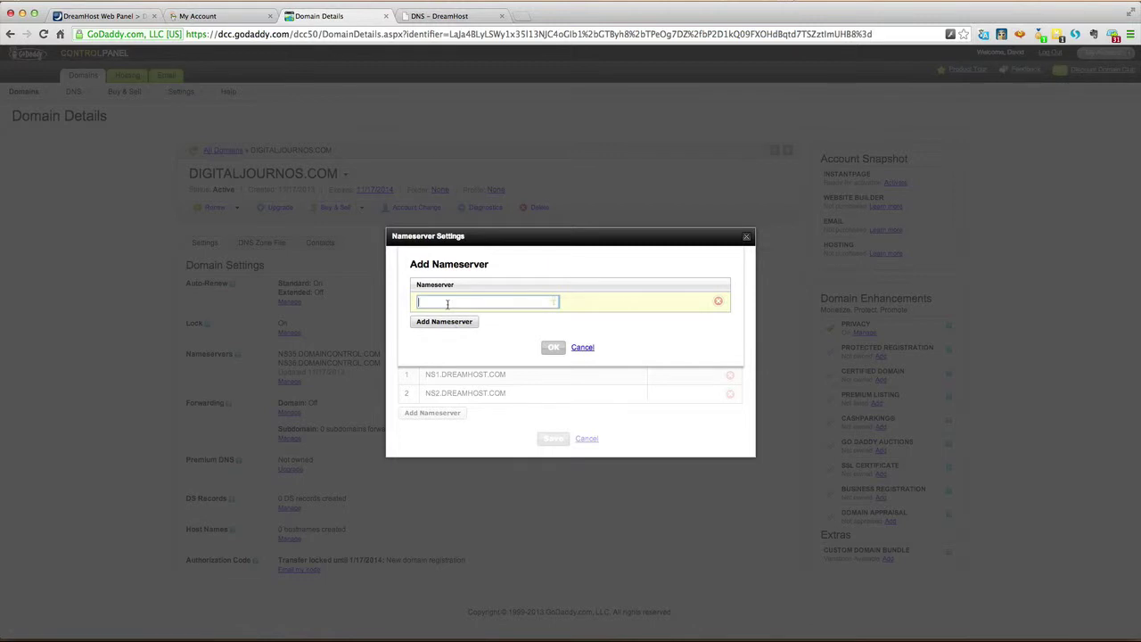
key(super+v)
key(super+space)
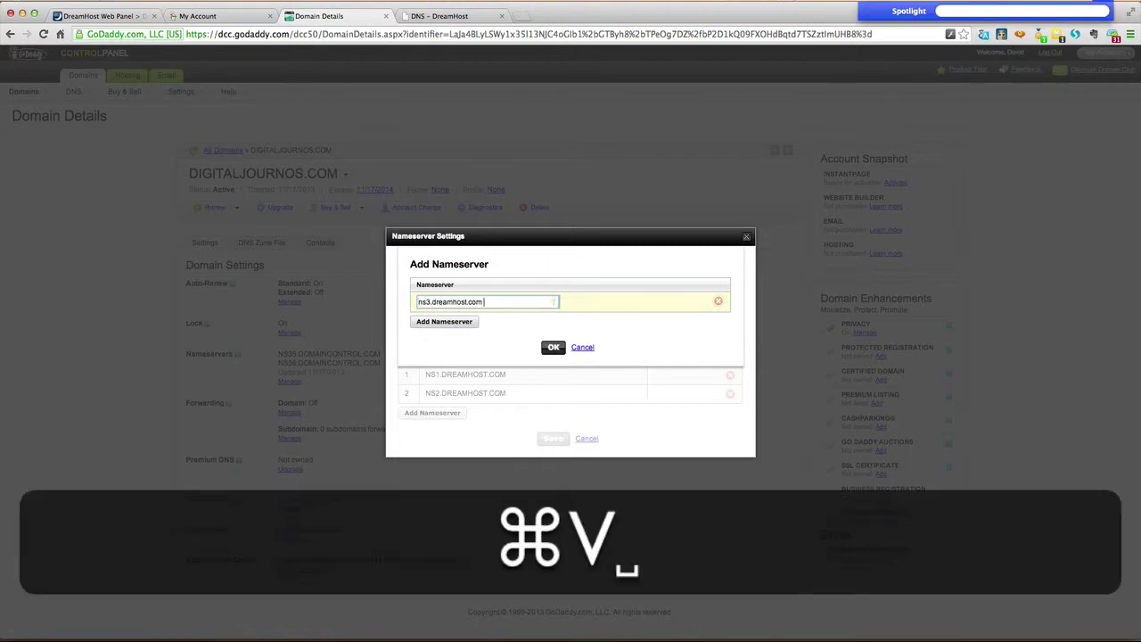
click(437, 322)
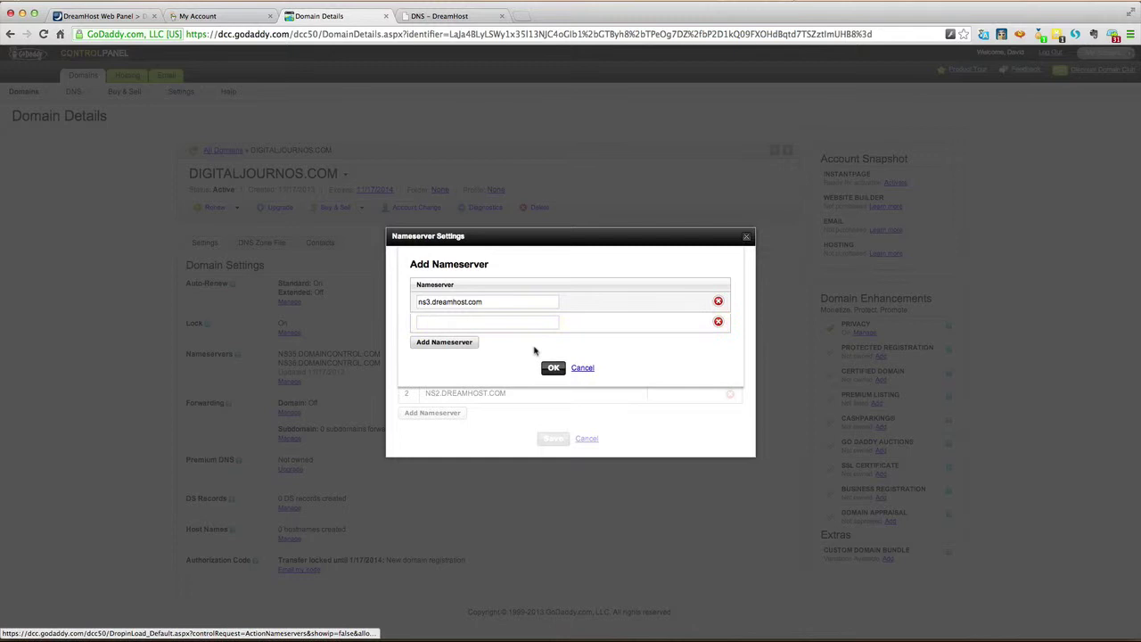
click(553, 368)
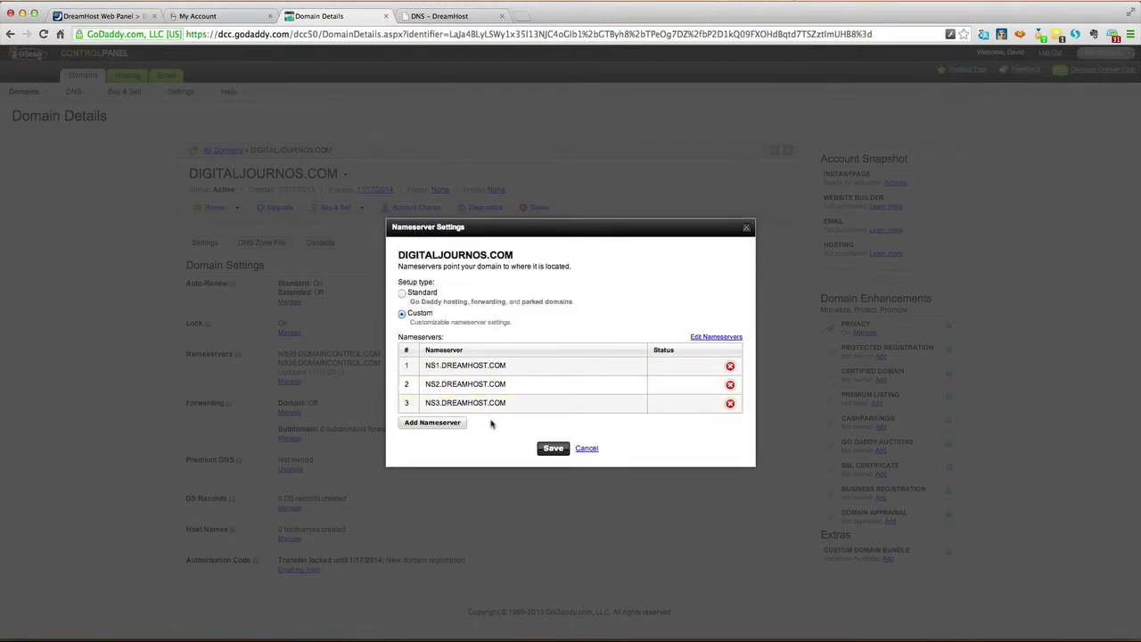
Save the custom nameserver settings for digitaljournos.com and check the nameservers listed in its domain settings
click(548, 449)
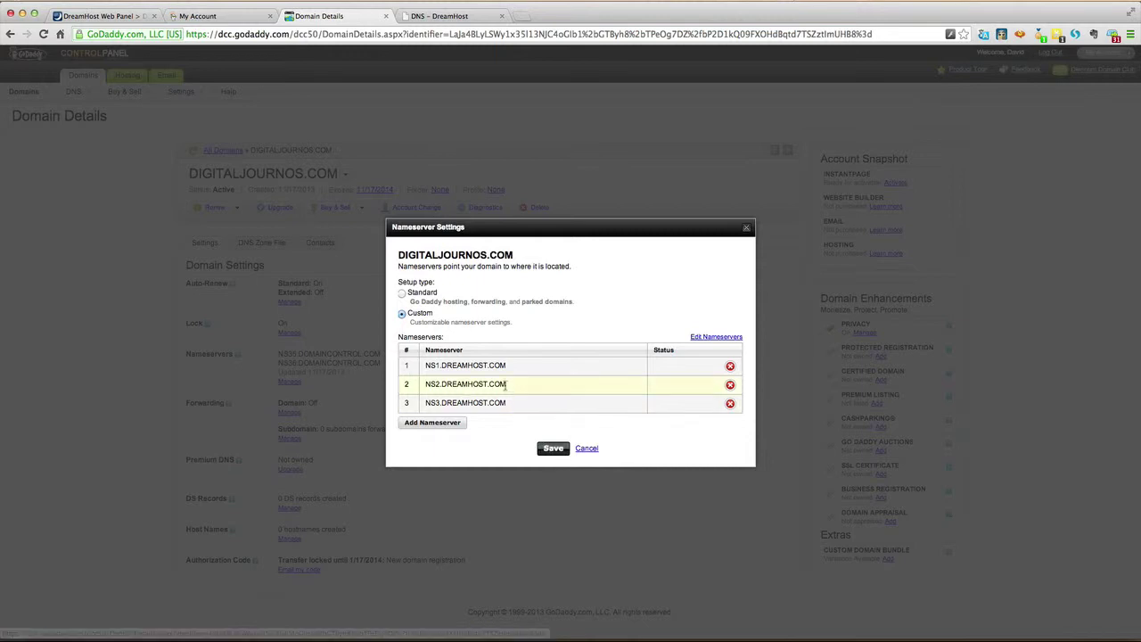
click(542, 453)
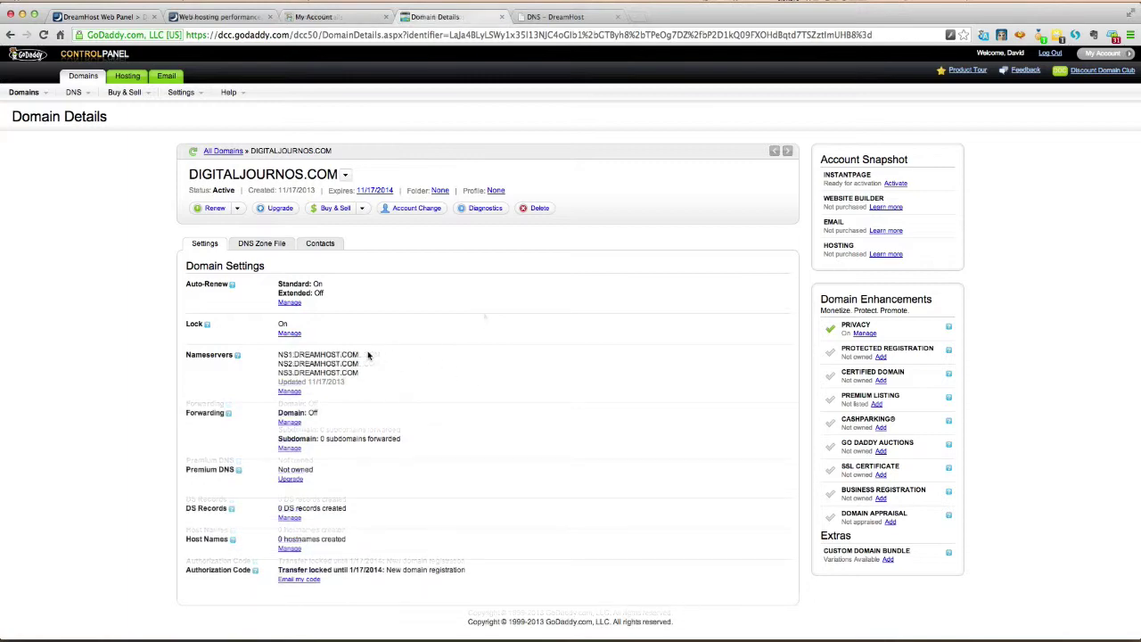
drag(371, 356, 367, 377)
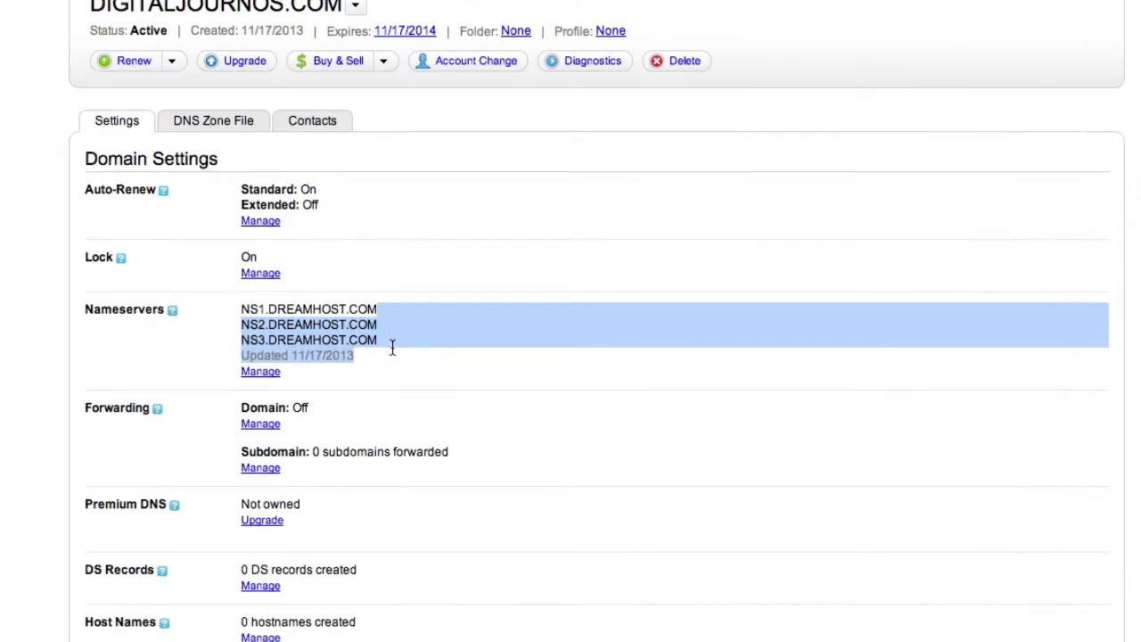
click(393, 346)
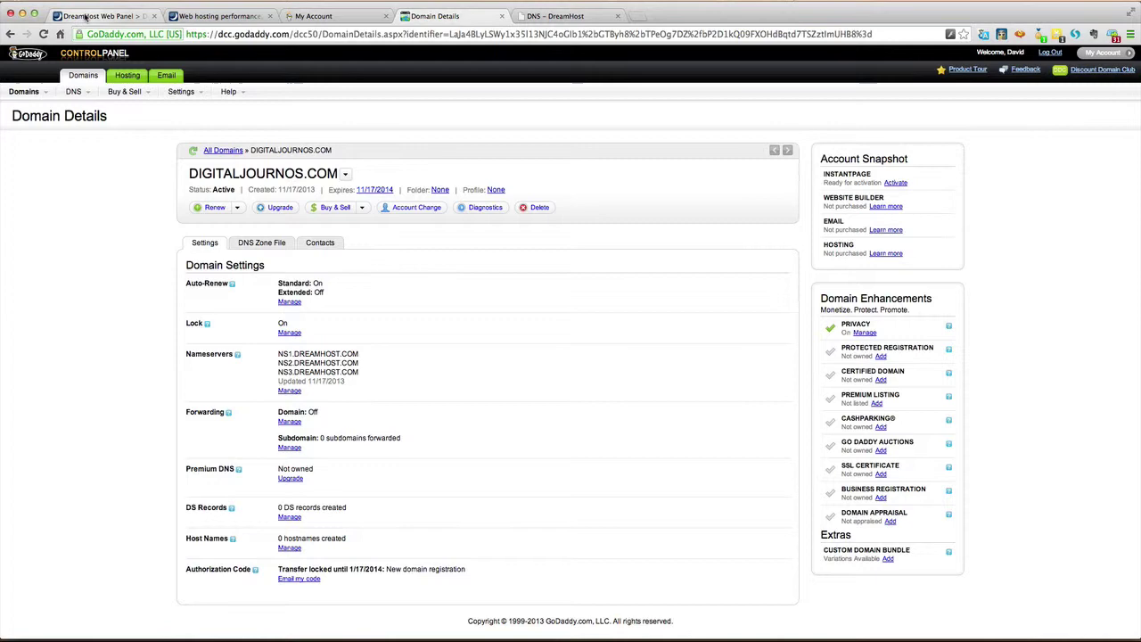
Switch to the DreamHost panel and review digitaljournos.com's fully hosted, CloudFlare, Google services, redirect, parked, cloaked and DNS-only options
click(86, 16)
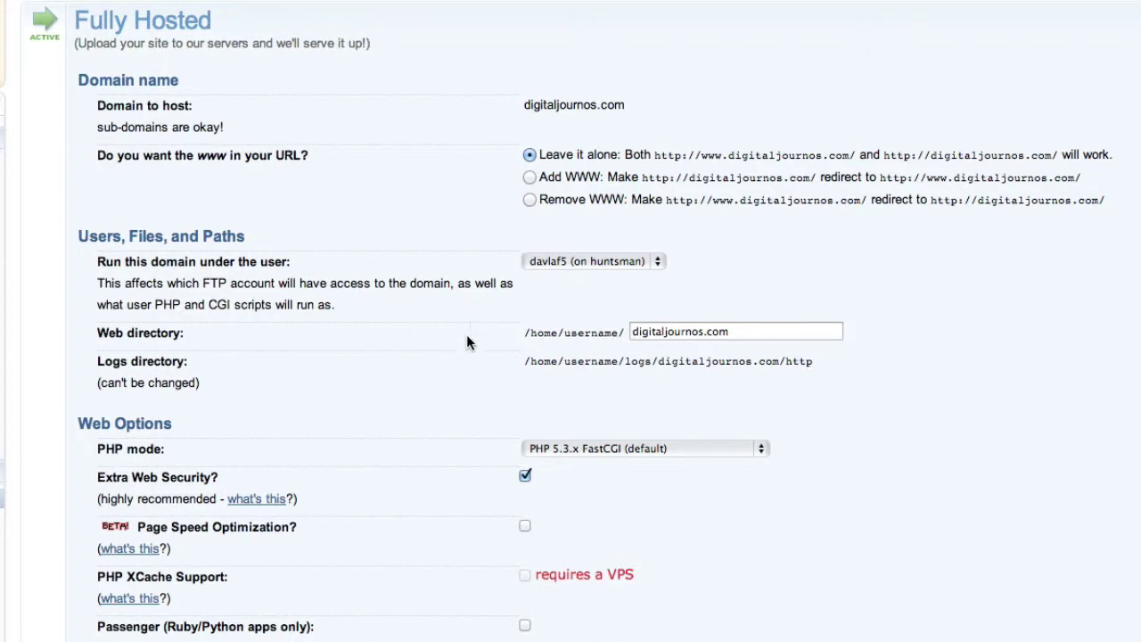
scroll(446, 488, down, 5)
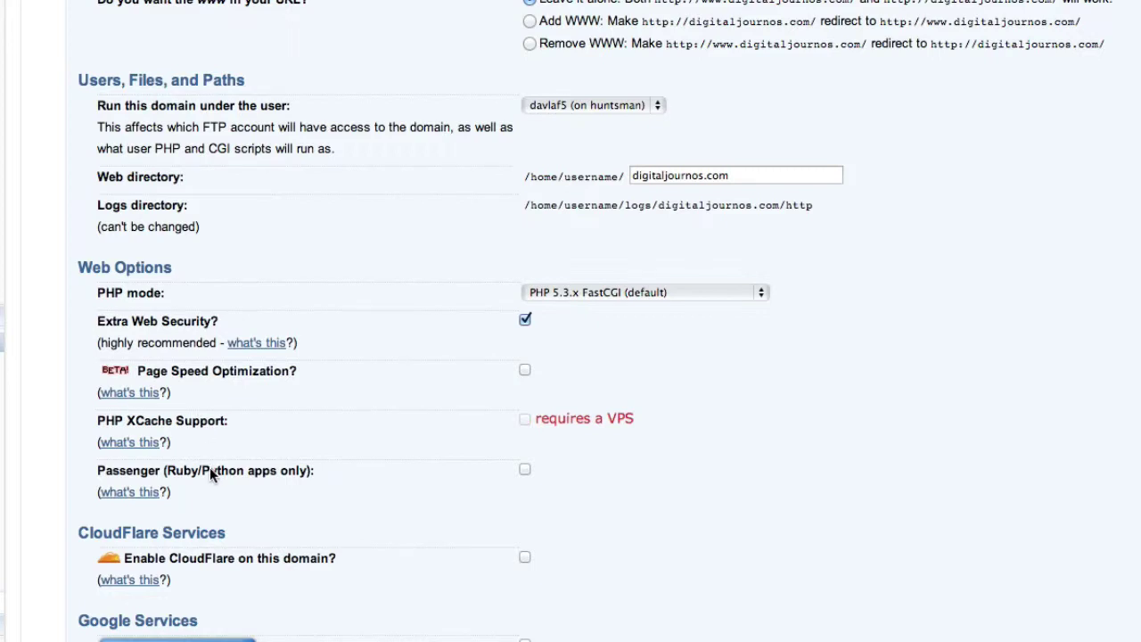
scroll(210, 474, down, 5)
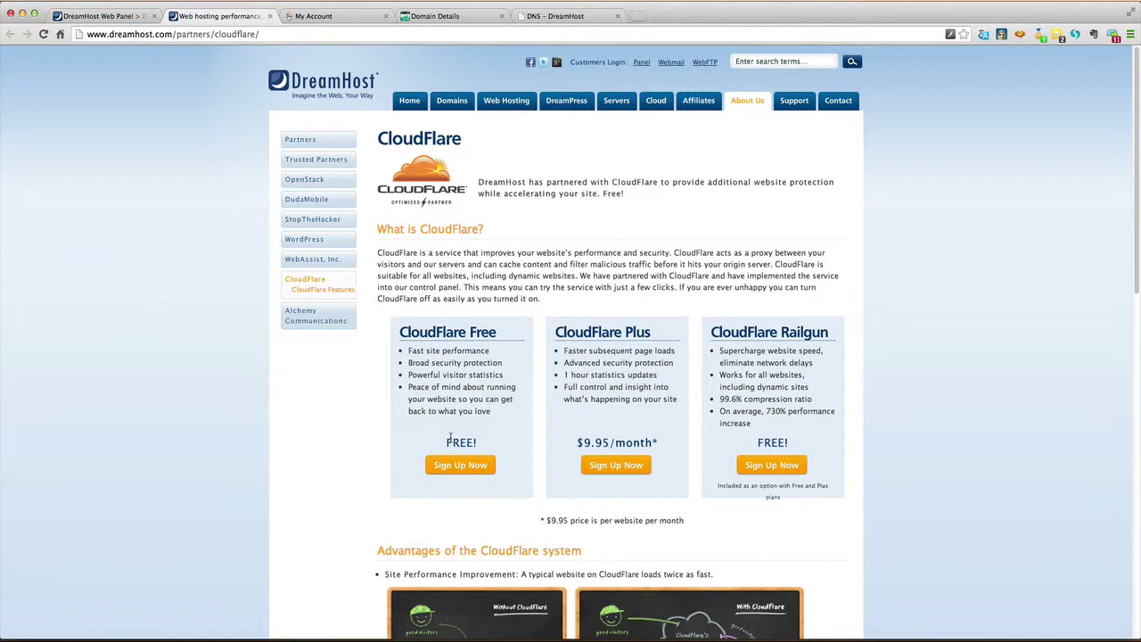
click(83, 12)
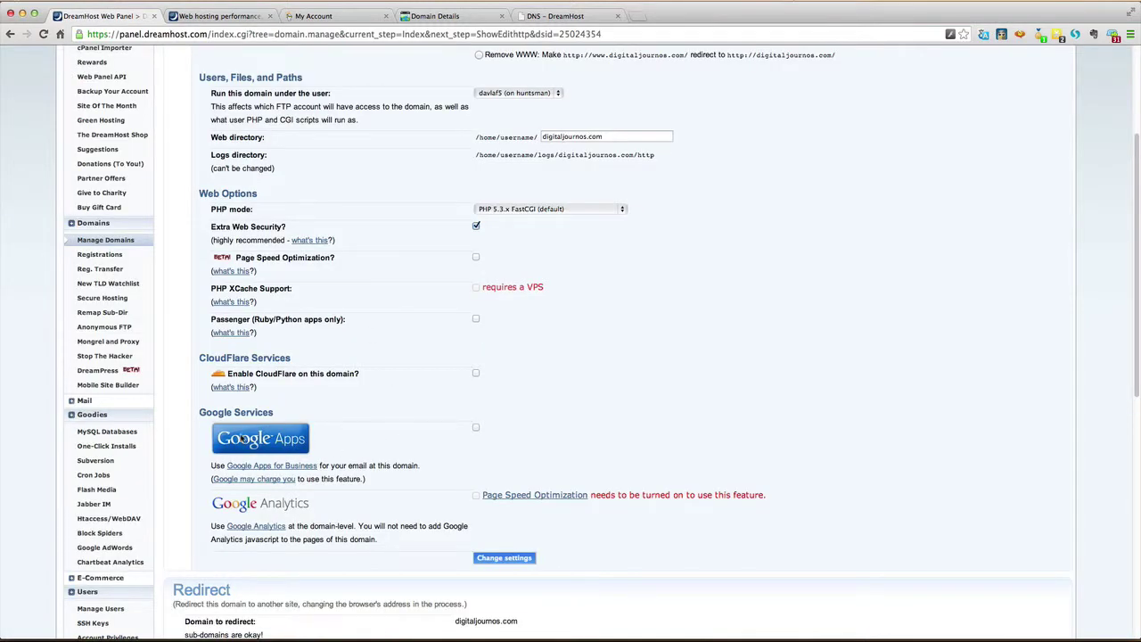
scroll(243, 437, down, 5)
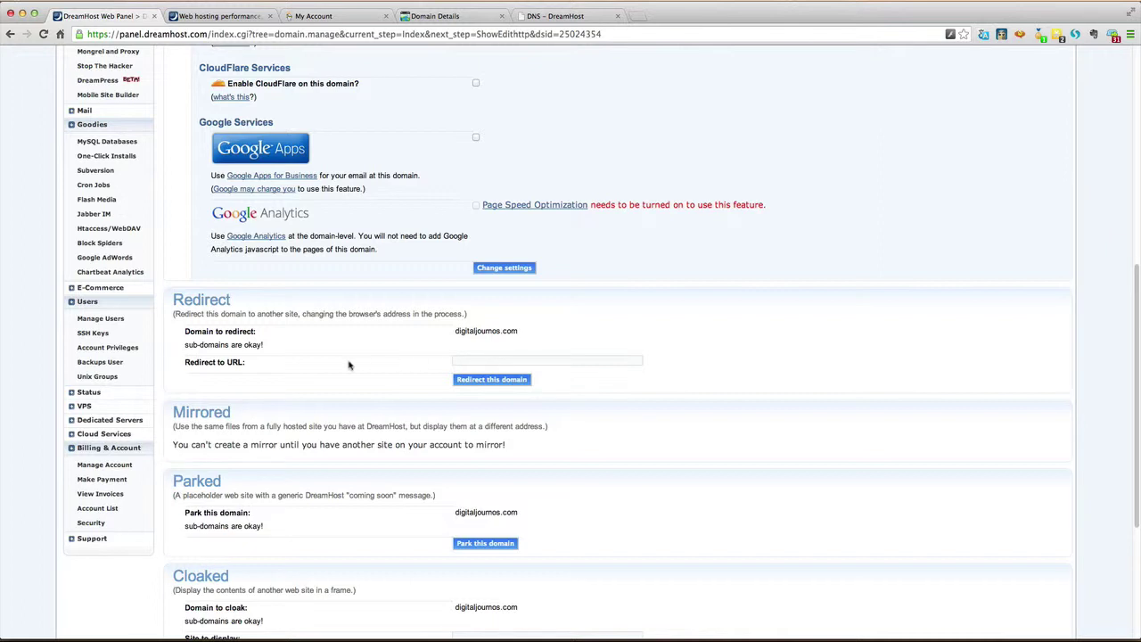
scroll(349, 365, down, 3)
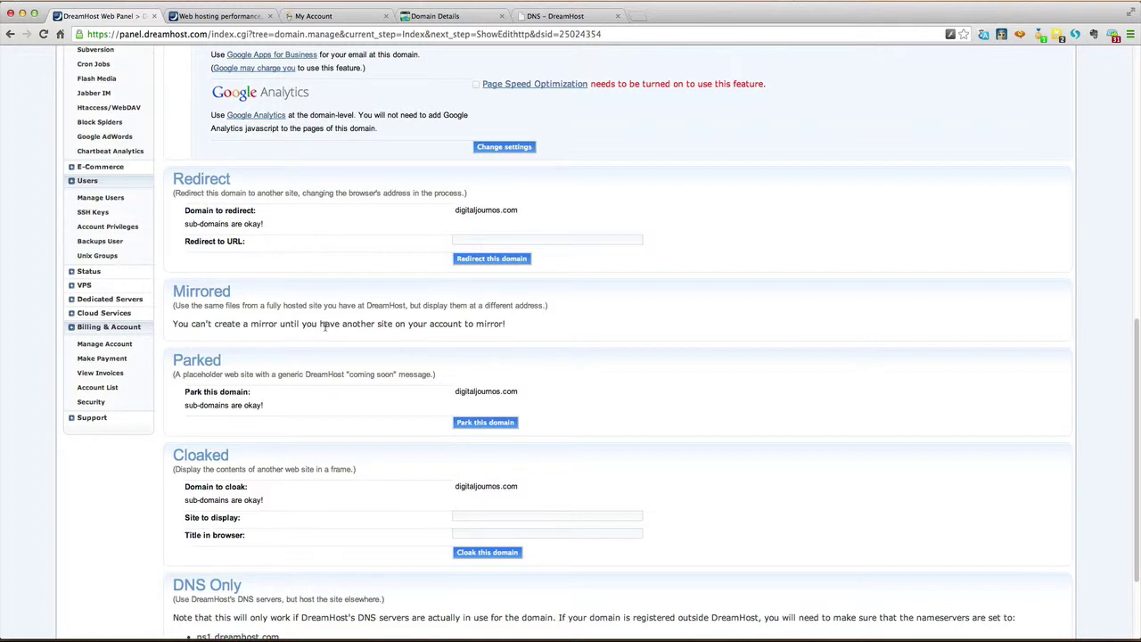
scroll(325, 327, down, 3)
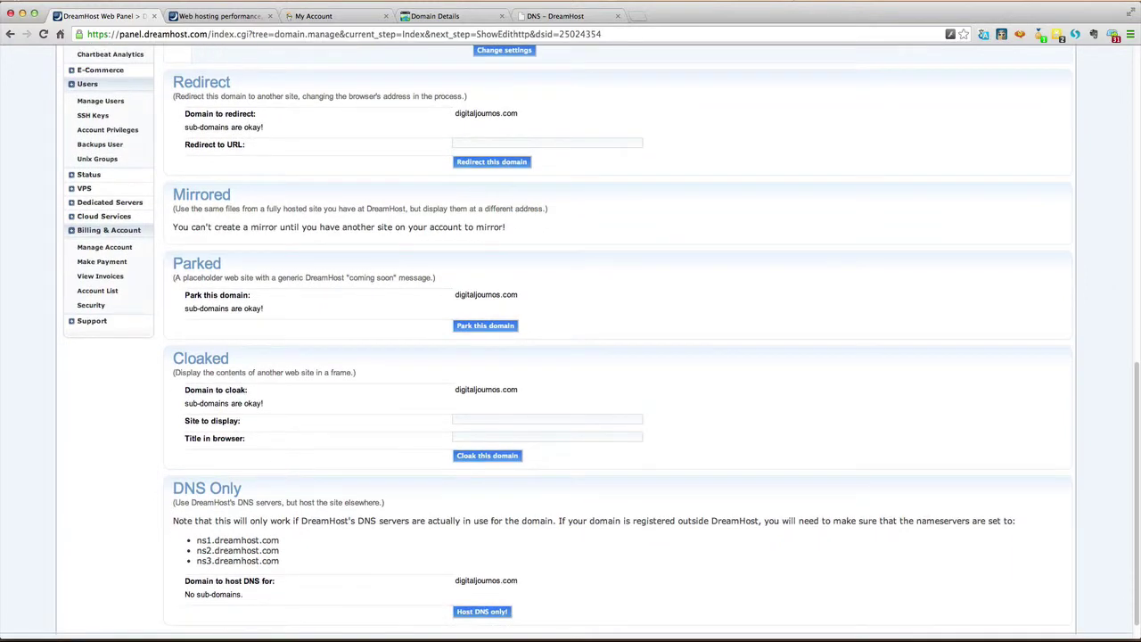
scroll(571, 340, down, 1)
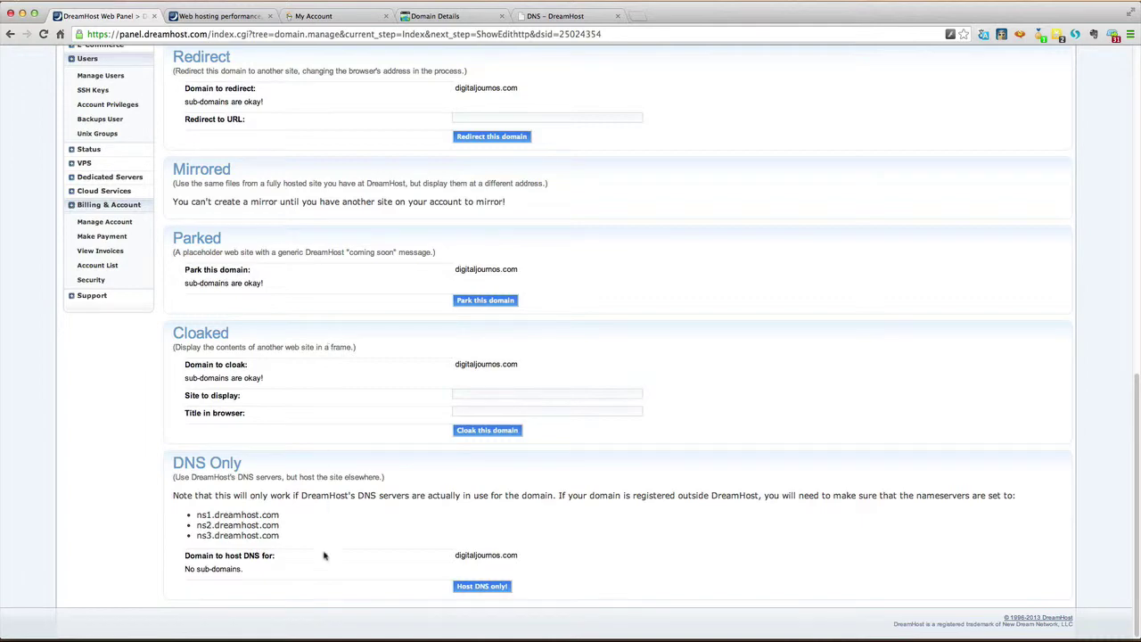
scroll(377, 427, up, 15)
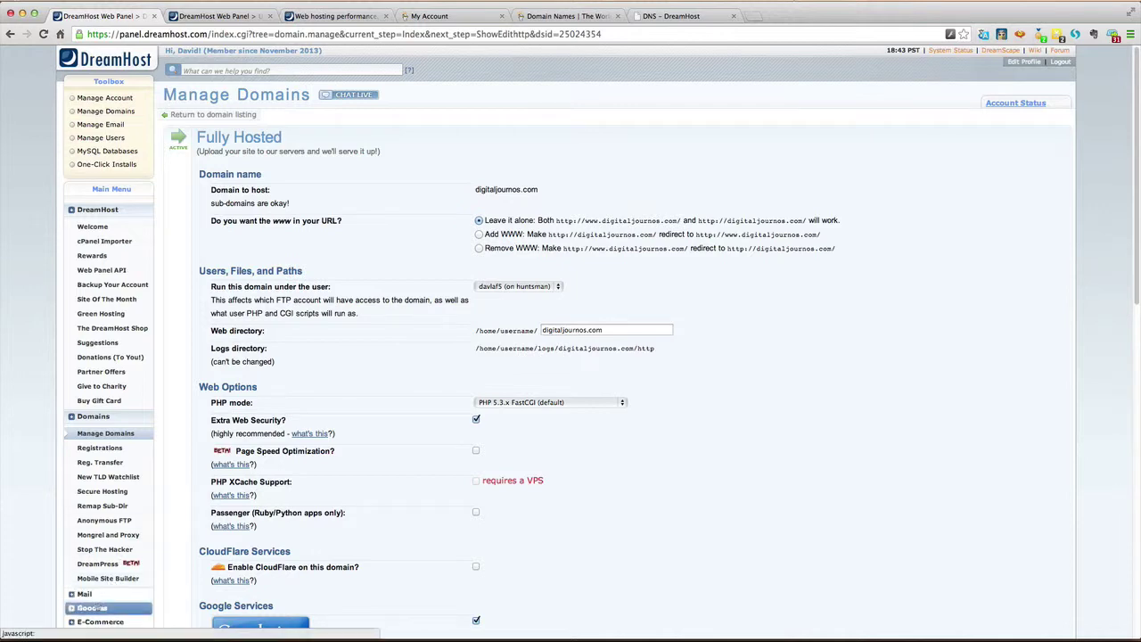
Open DreamHost's One-Click Installs page from the Goodies section and look through the available applications
click(96, 608)
scroll(45, 563, down, 8)
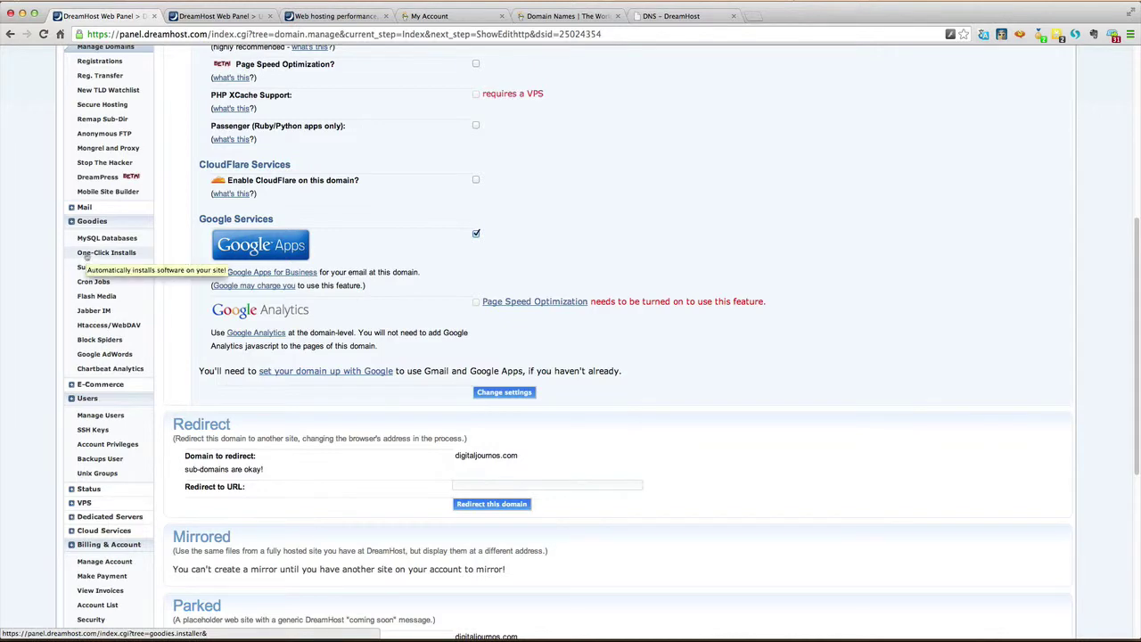
click(87, 255)
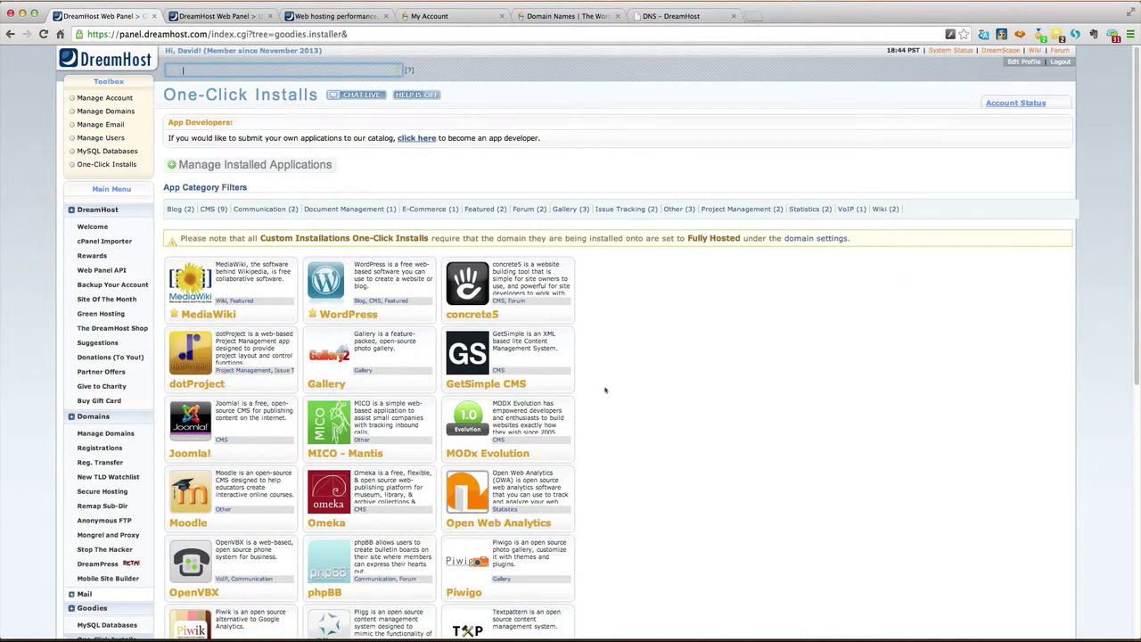
scroll(604, 390, down, 5)
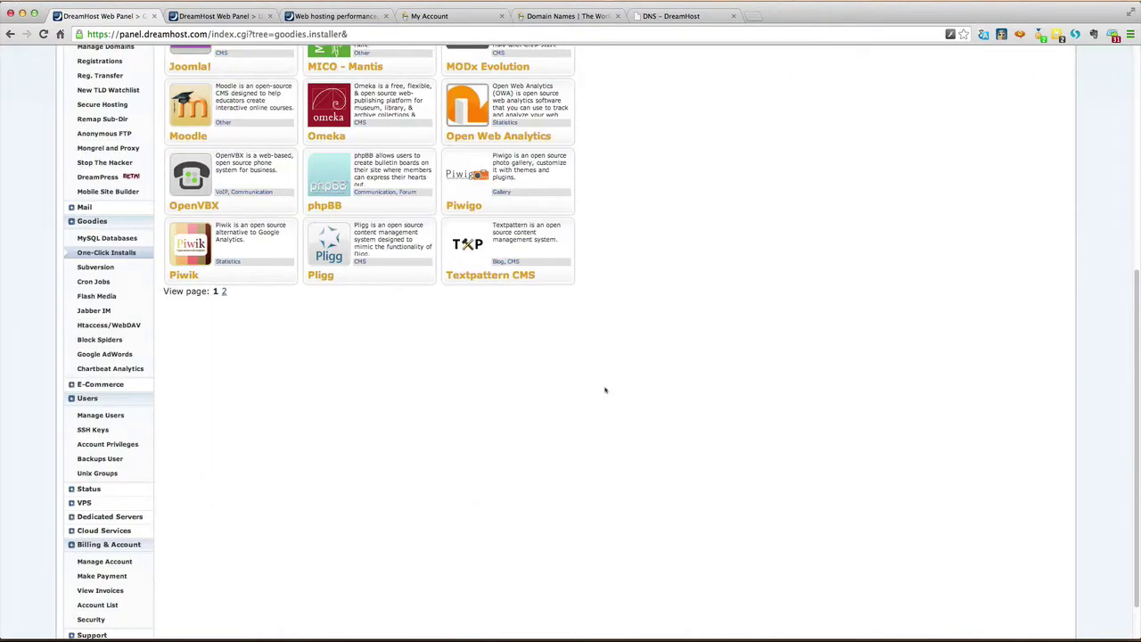
scroll(604, 389, up, 5)
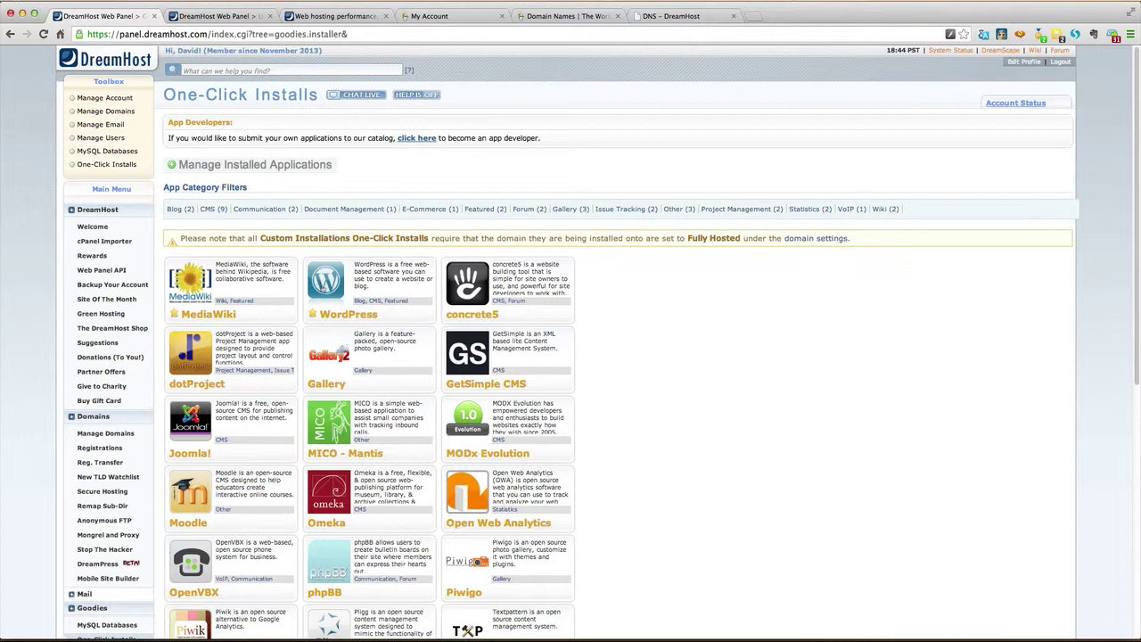
Submit a custom WordPress installation into the blog directory, keeping the automatically created database and Deluxe Install, without choosing a domain
click(325, 281)
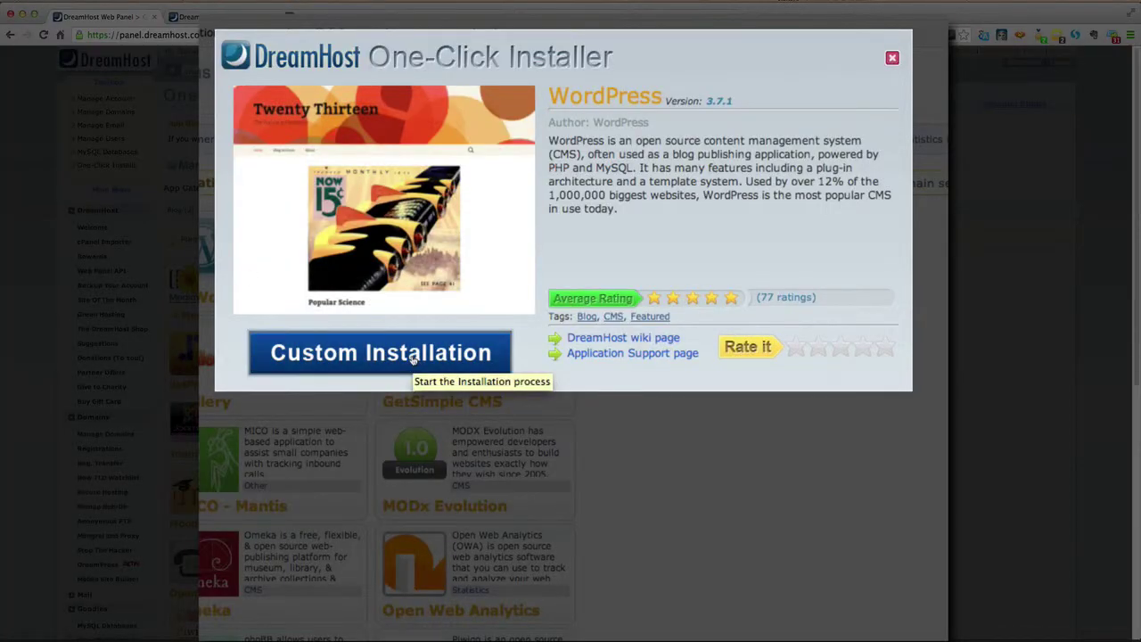
click(412, 359)
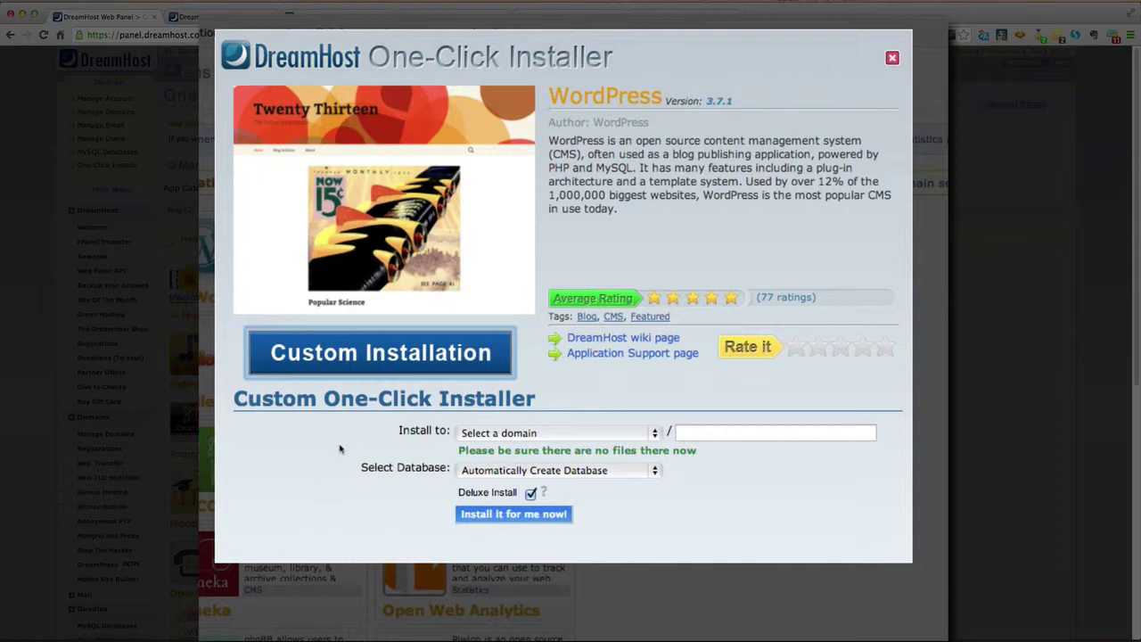
click(706, 432)
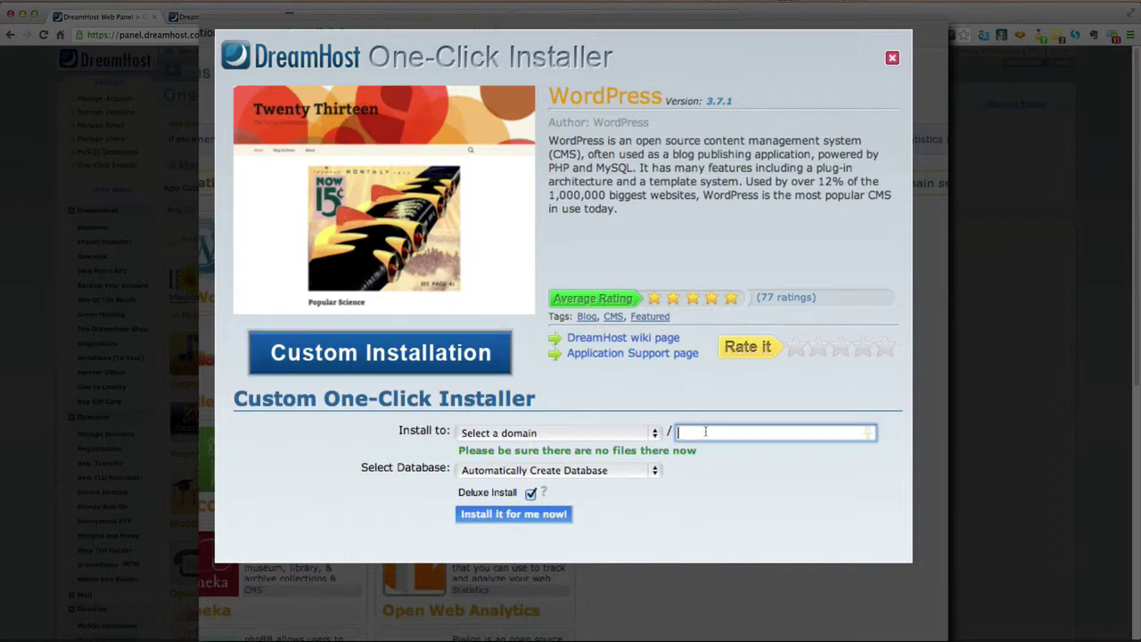
text(blog)
click(517, 515)
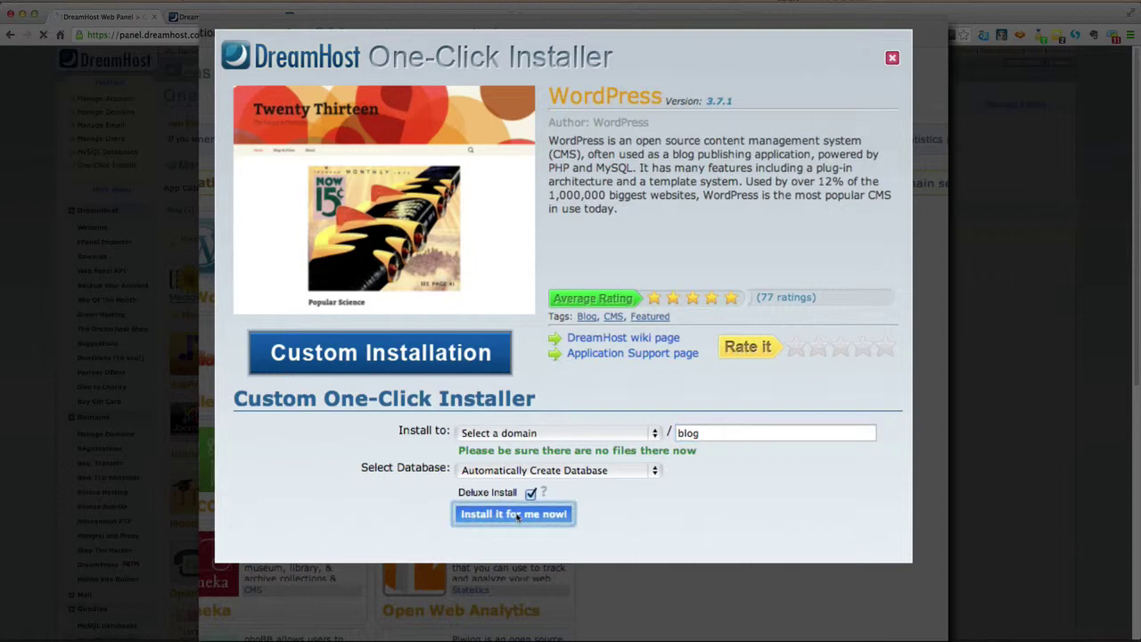